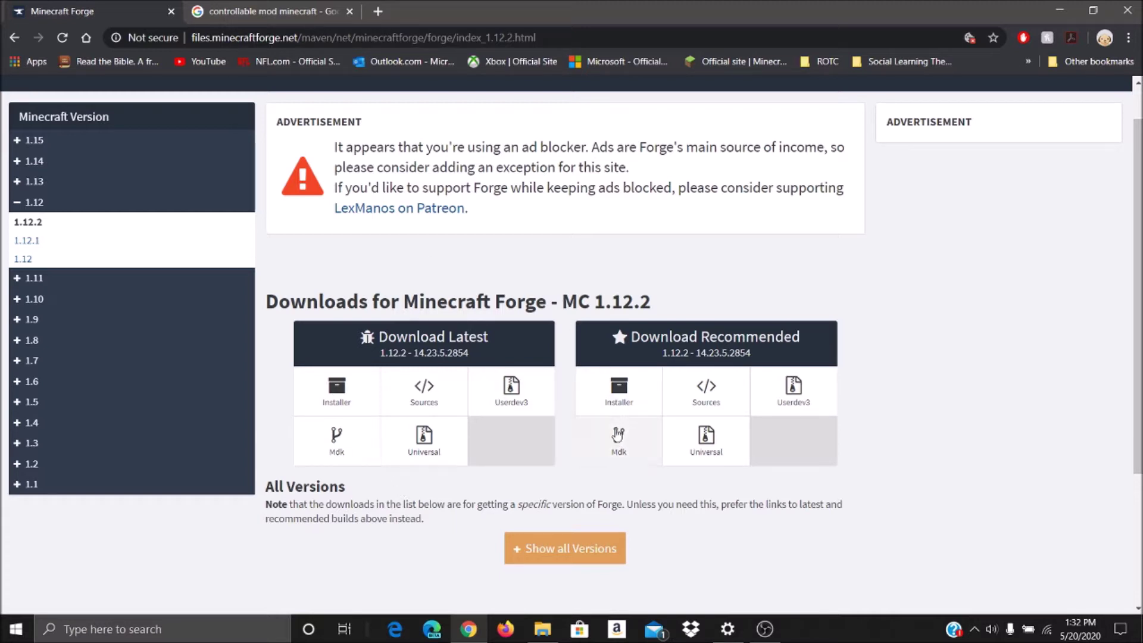
- Open the MrCrayfish page for the Controllable mod from the search results and find its v0.8.0 download for Minecraft 1.12.2
left_click(259, 7)
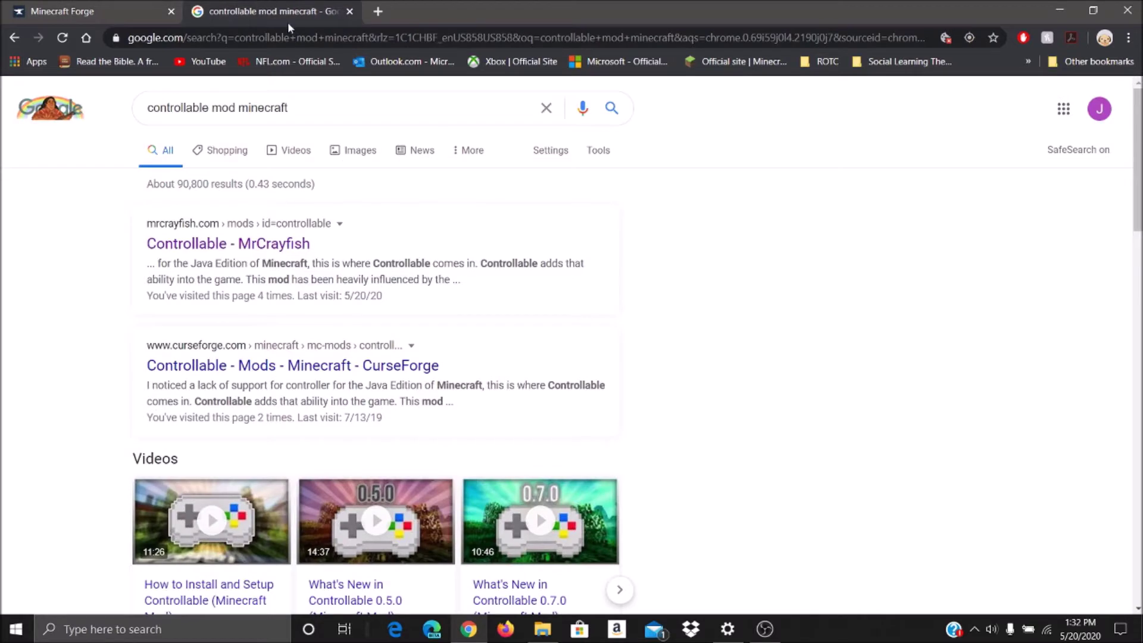
left_click(271, 245)
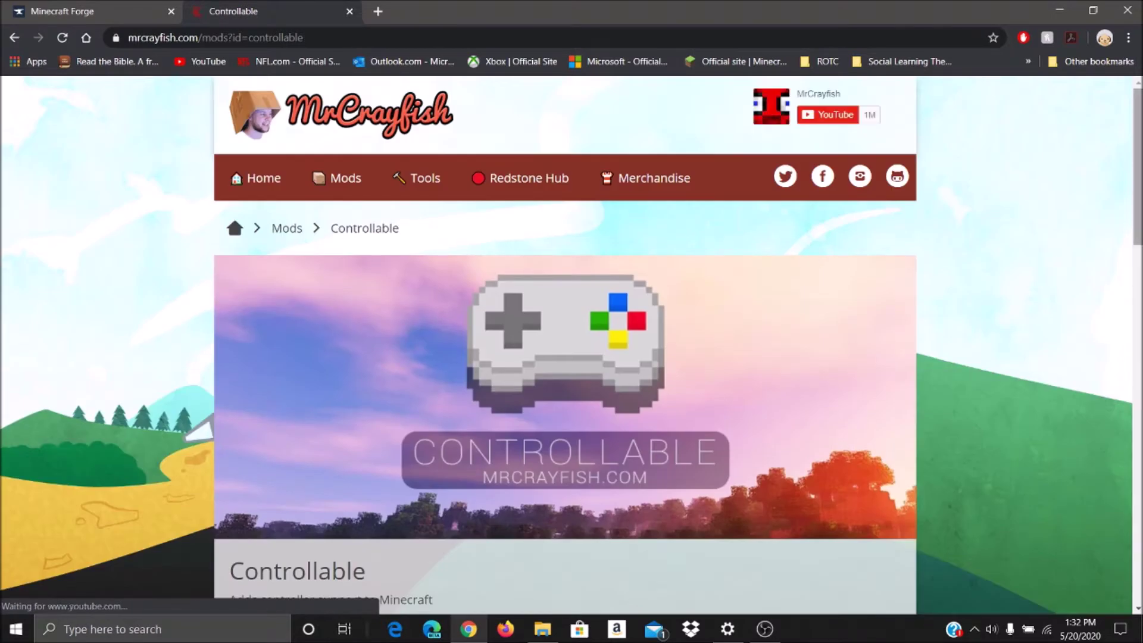
scroll(1016, 184, "down", 5)
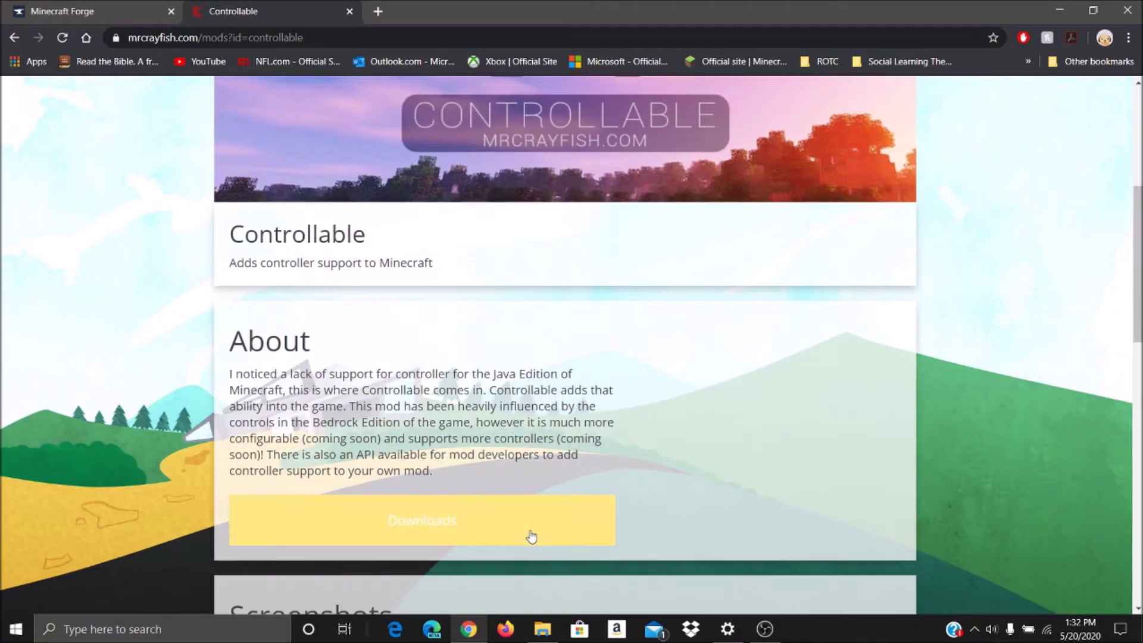
left_click(530, 533)
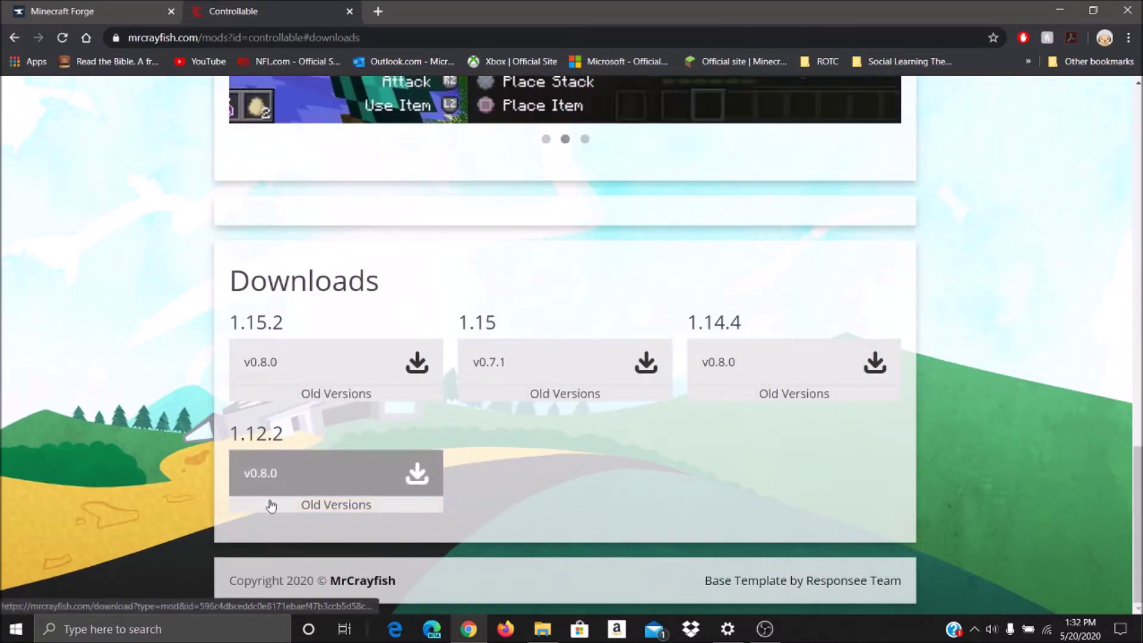
double_click(244, 434)
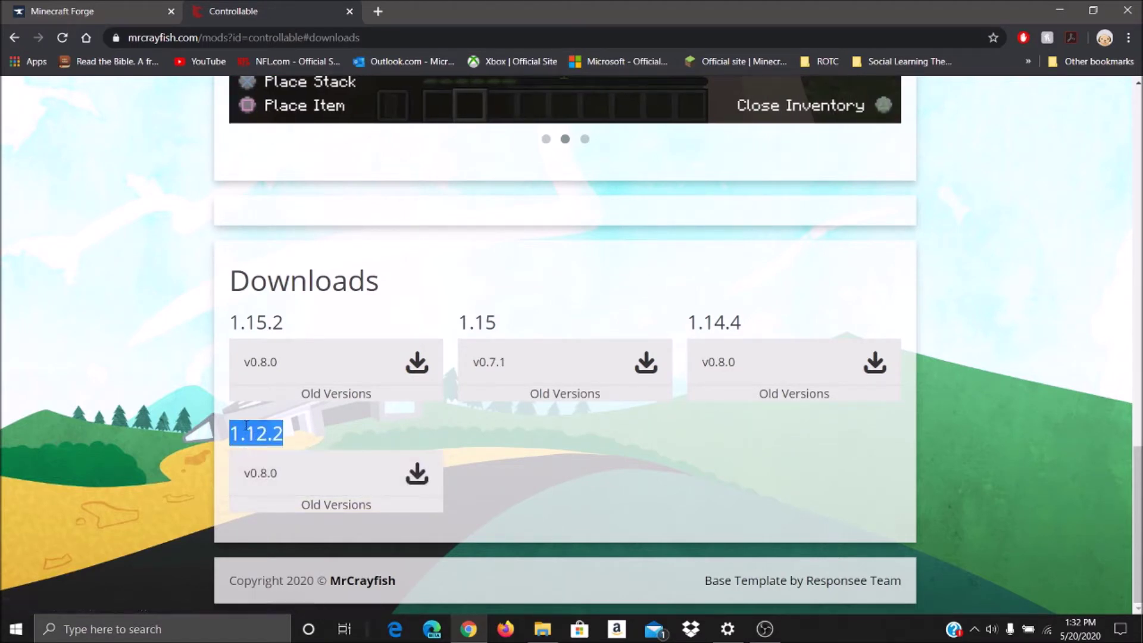
left_click(385, 439)
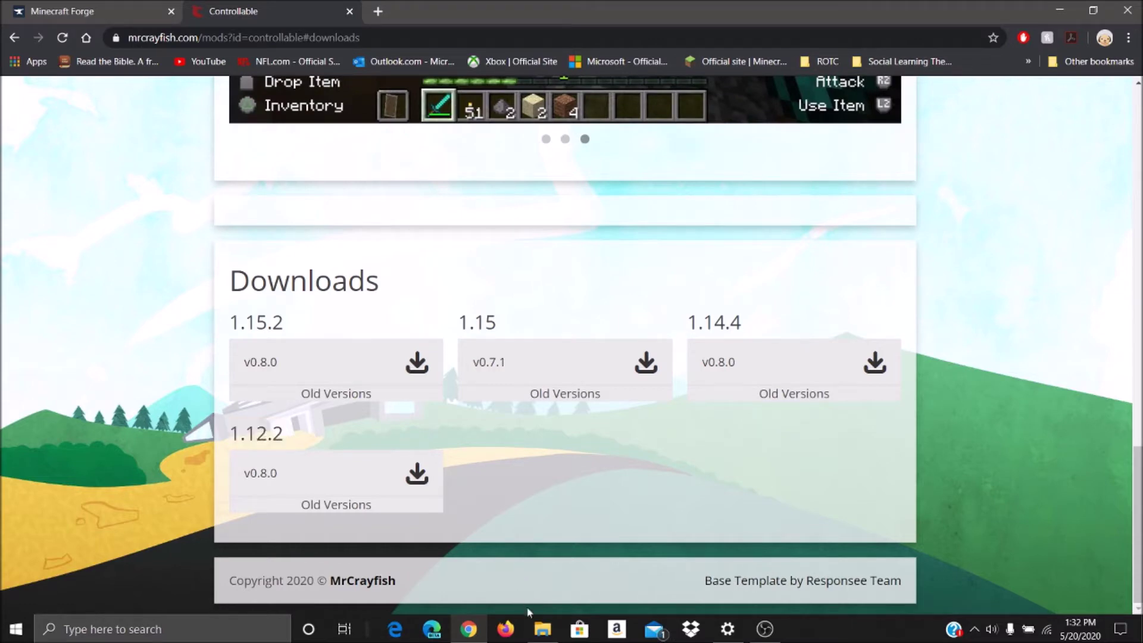
- Switch to File Explorer and open the mods folder inside the .minecraft folder
left_click(538, 628)
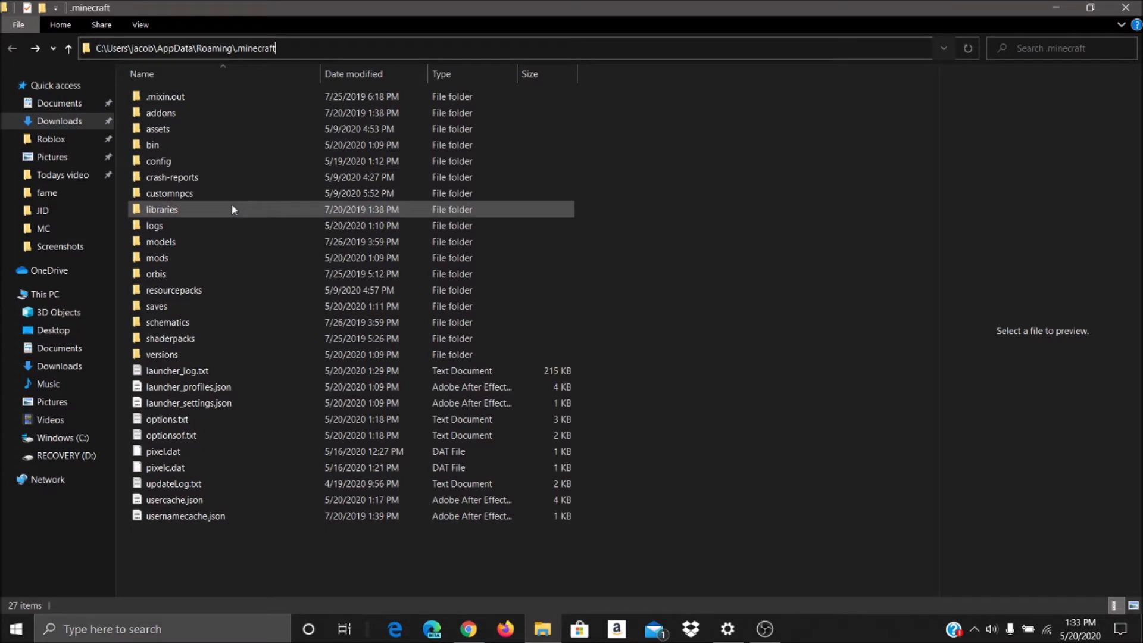
double_click(183, 259)
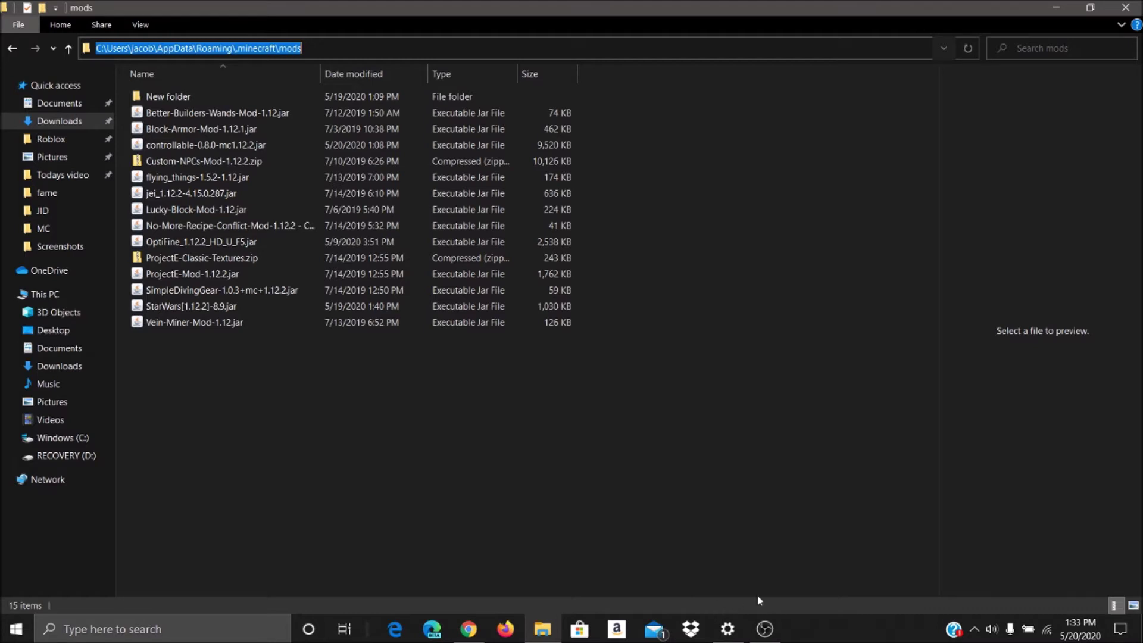
- Switch to the Windows Bluetooth settings and pair the Xbox Wireless Controller as a new Bluetooth device
left_click(737, 635)
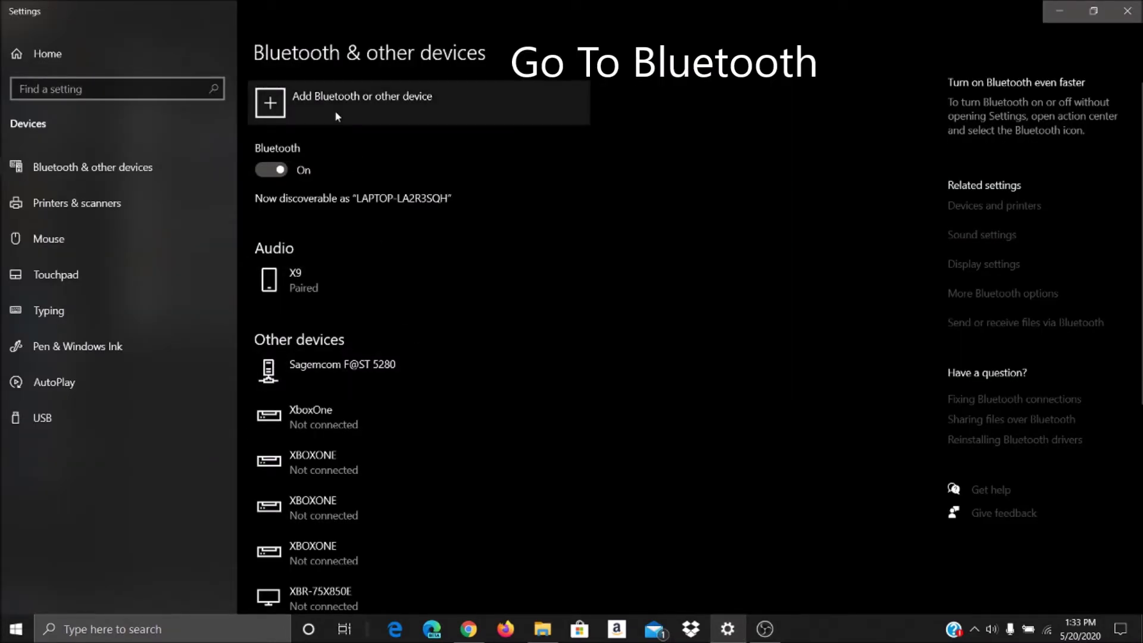
left_click(543, 117)
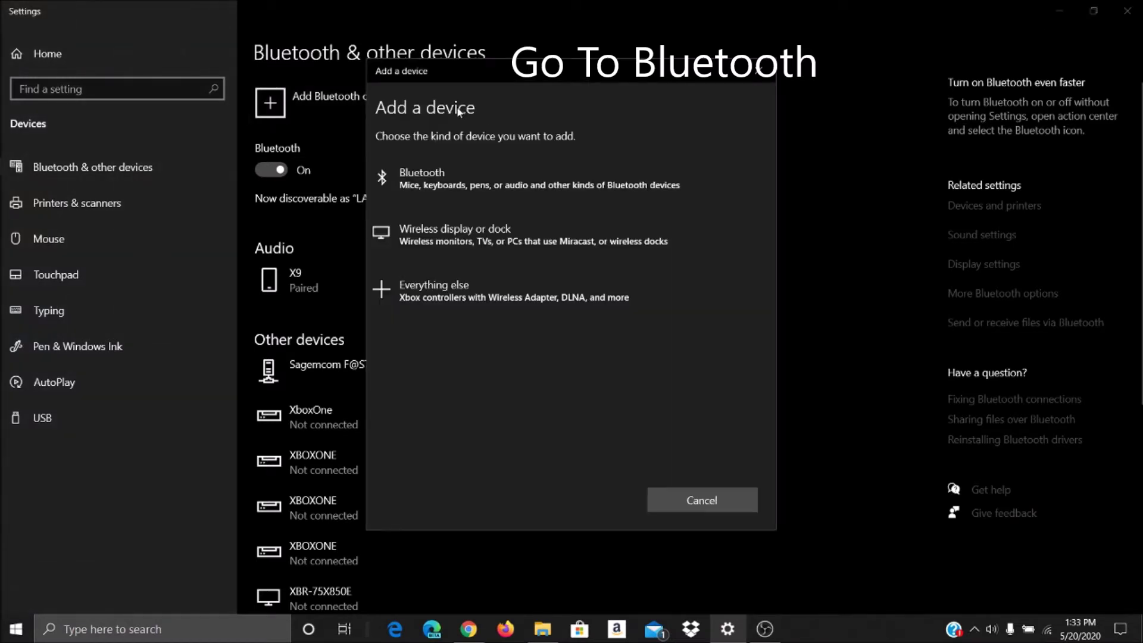
left_click(467, 167)
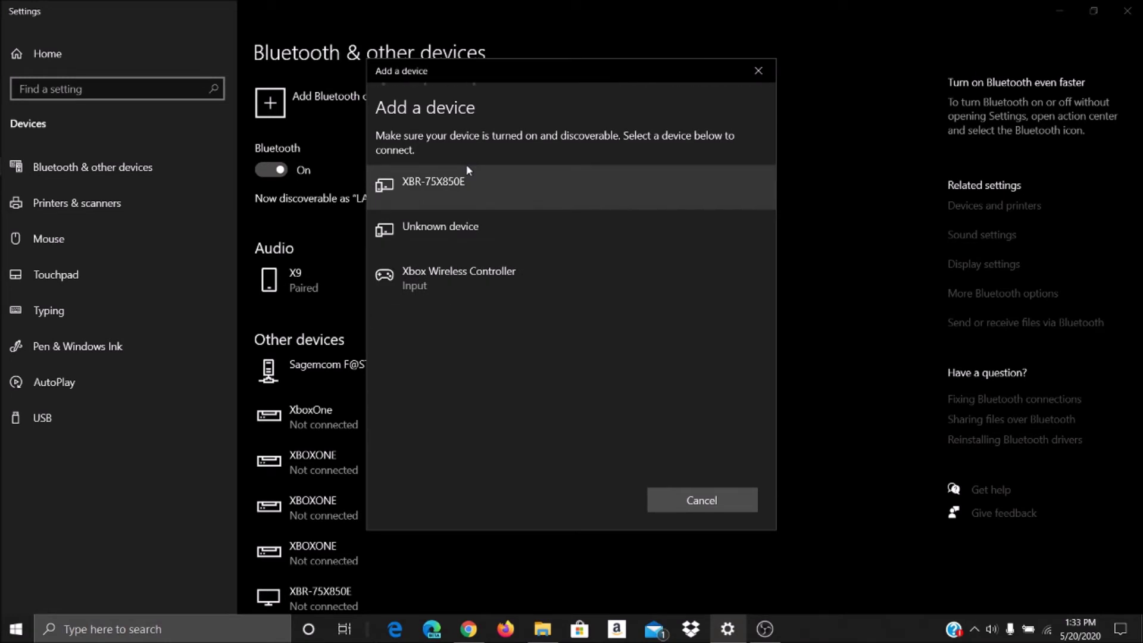
left_click(494, 286)
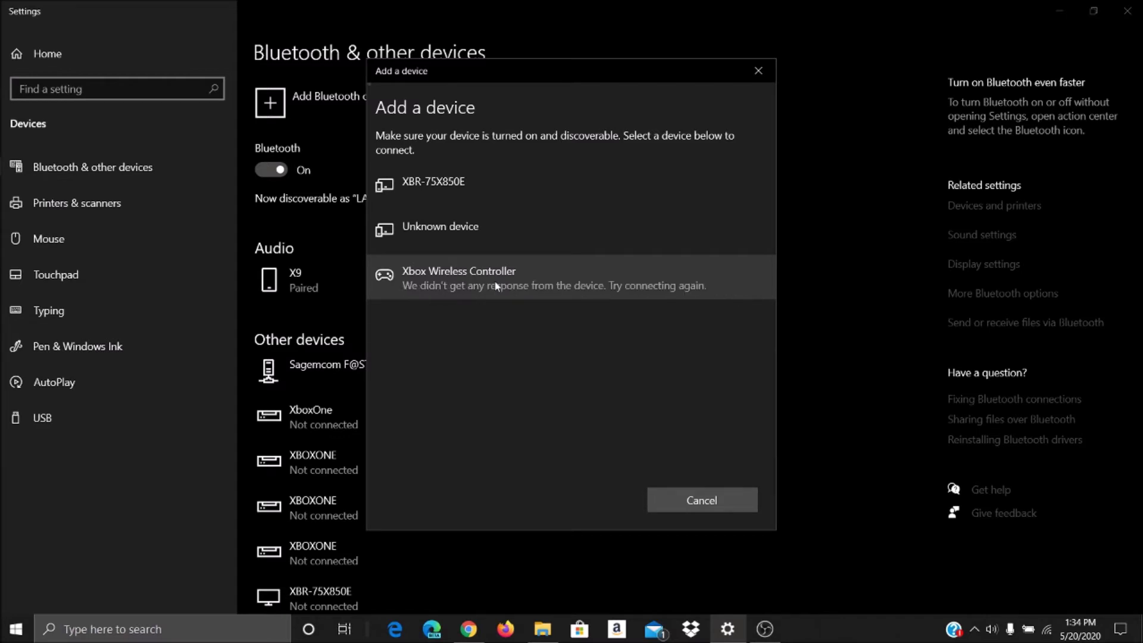
left_click(495, 282)
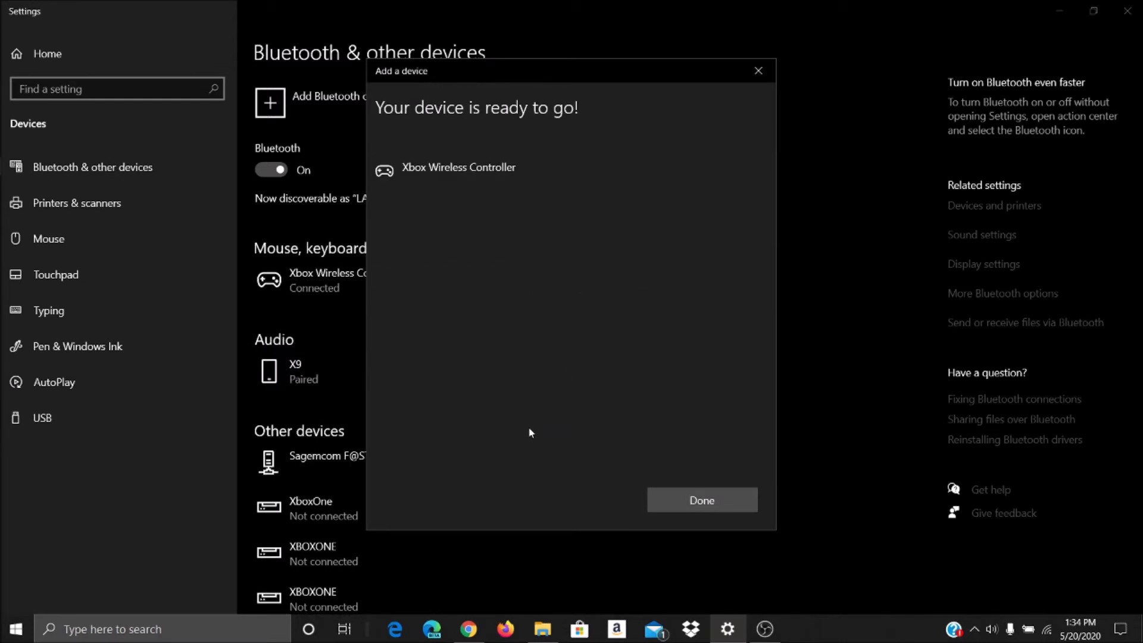
left_click(669, 498)
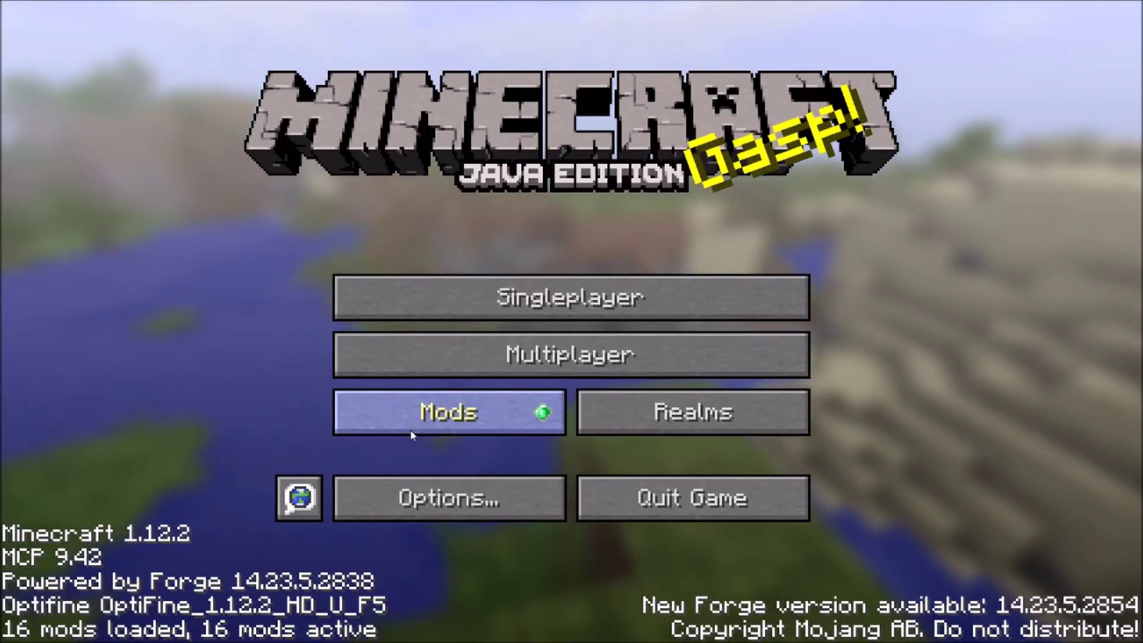
- Search Minecraft's mod list for "contr", view the details of the Controllable mod and return to the main screen
left_click(411, 432)
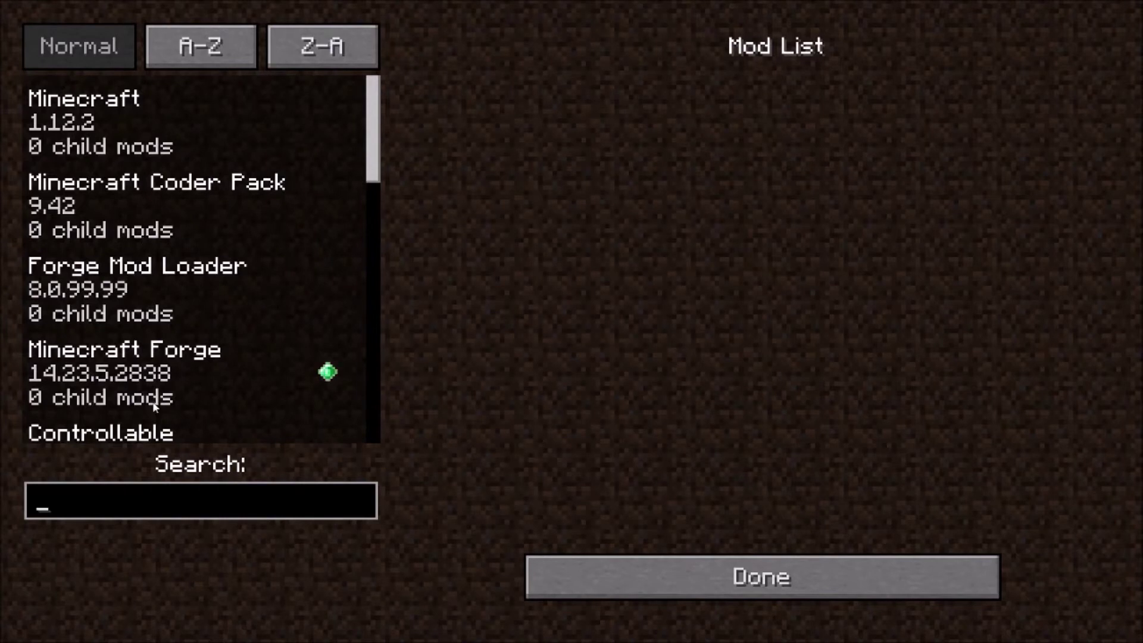
type("contr")
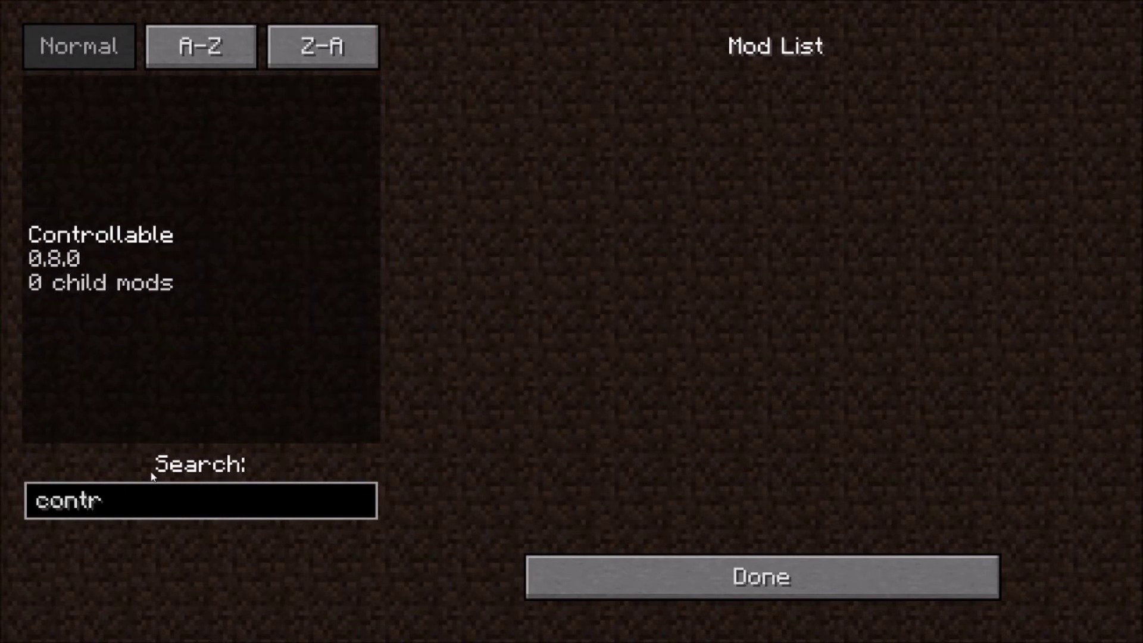
left_click(110, 240)
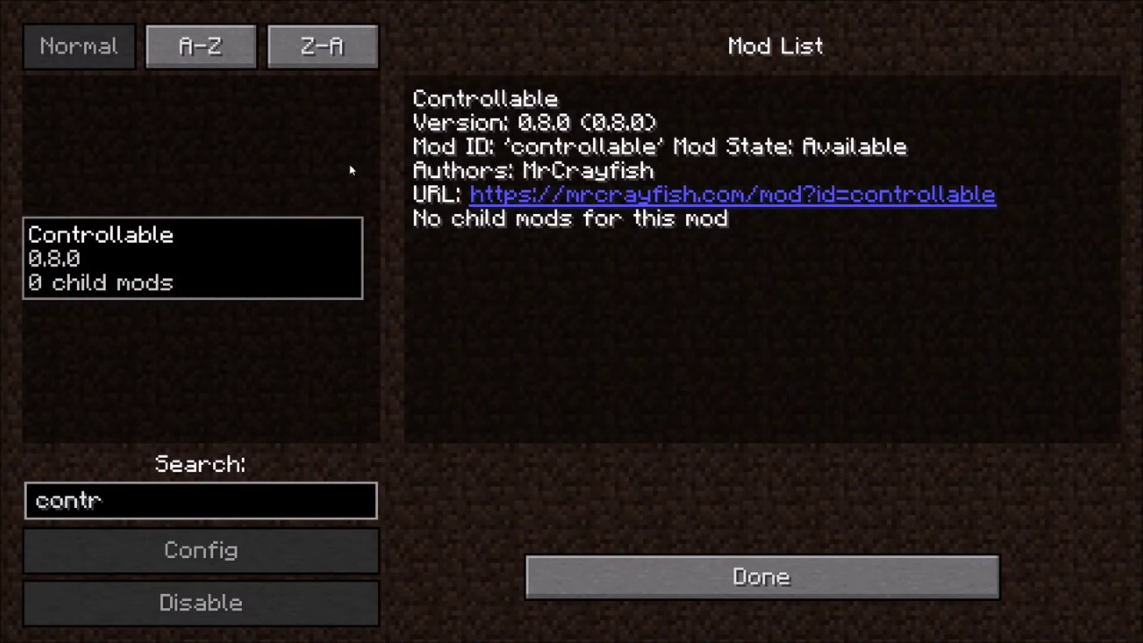
left_click(645, 594)
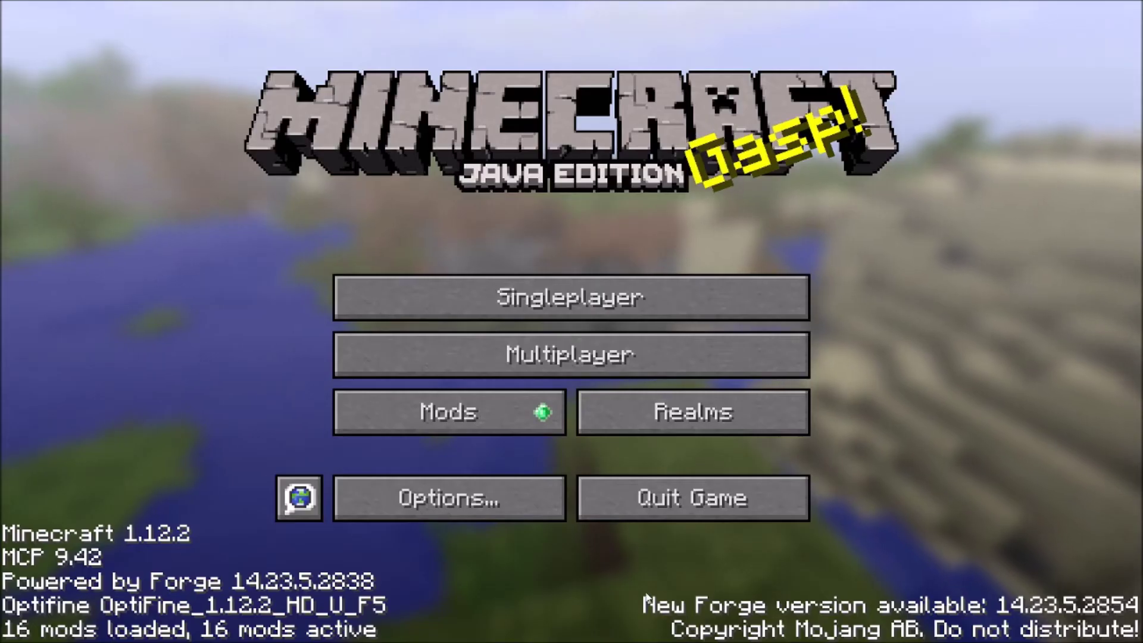
- Load the singleplayer survival world named New World dated 5/20/20 1:36 PM
left_click(475, 297)
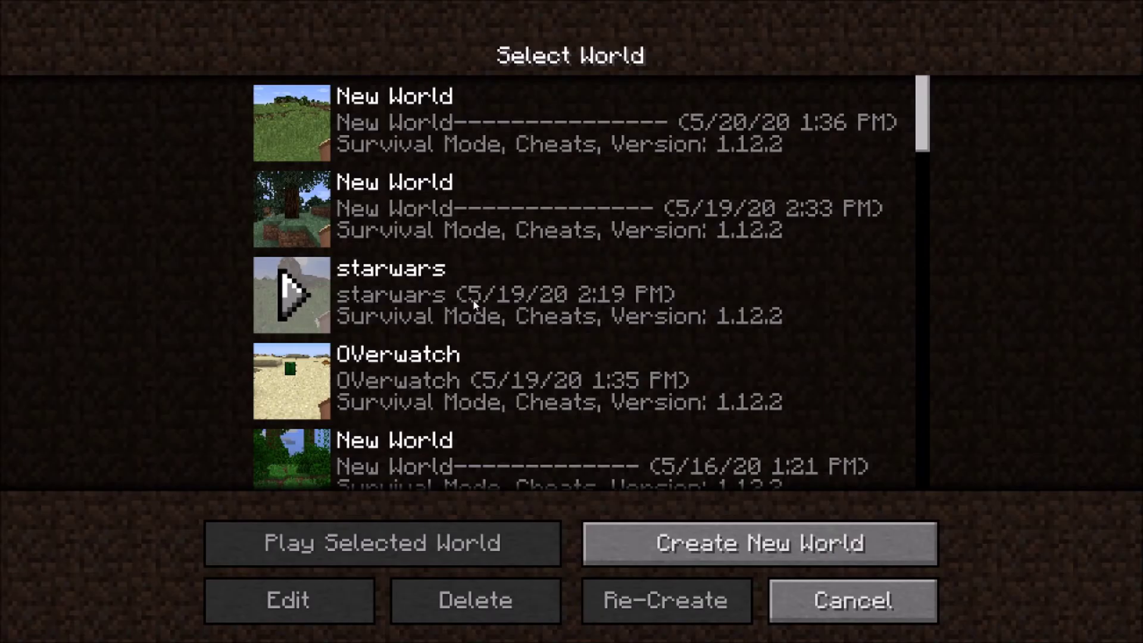
left_click(300, 138)
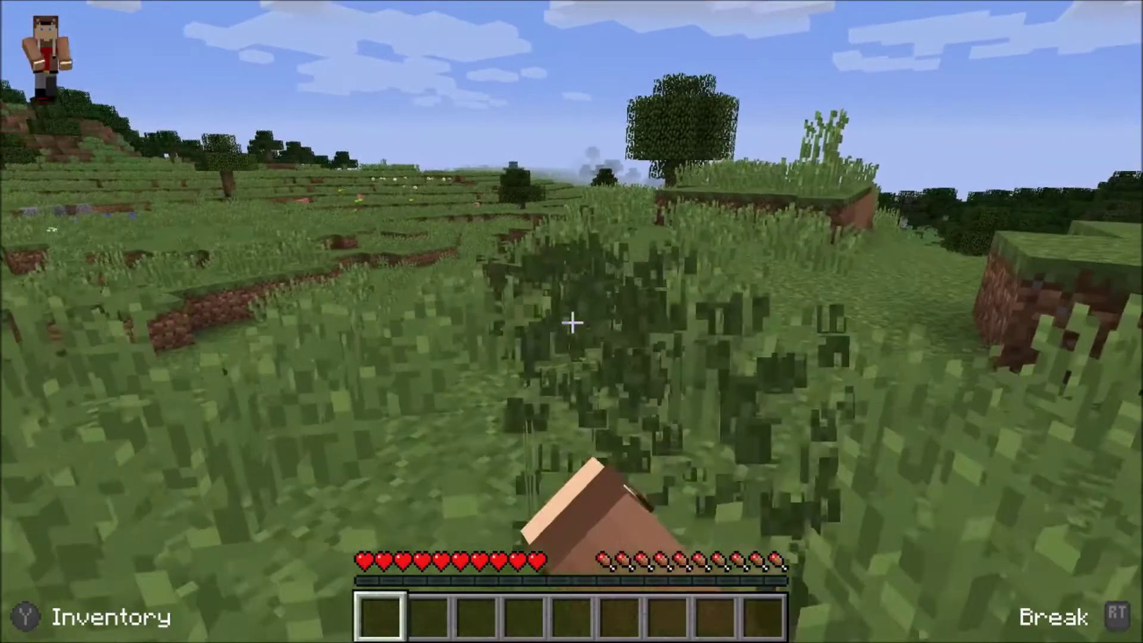
- Break the tall grass in front of the character, collect the seeds and drop them from the hotbar
left_click(571, 323)
left_click(572, 323)
left_click(571, 324)
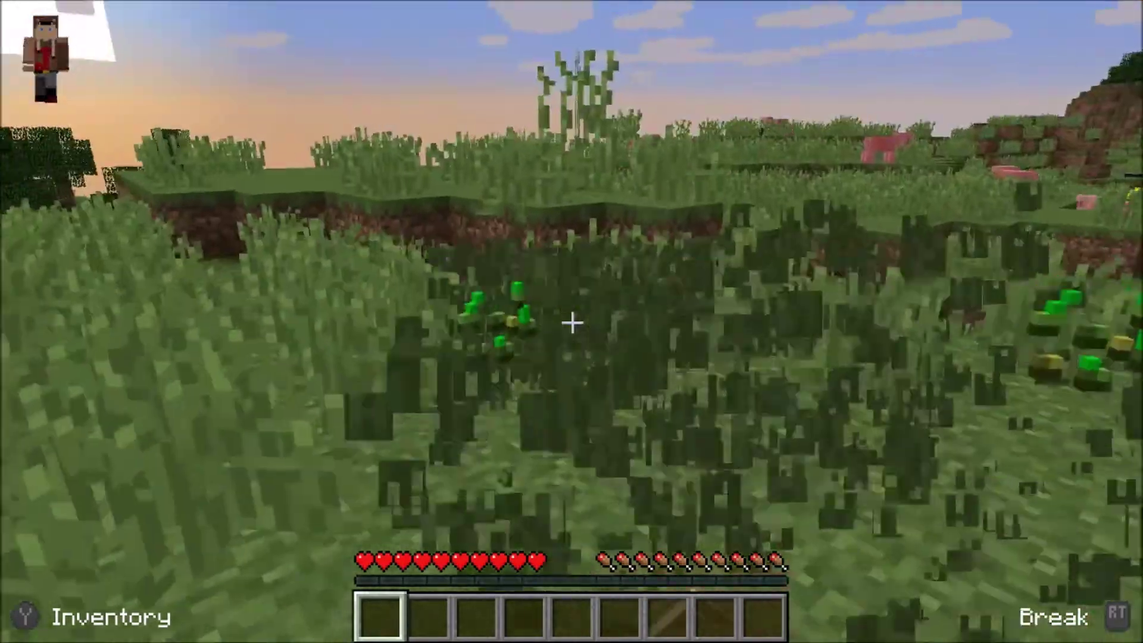
key("w")
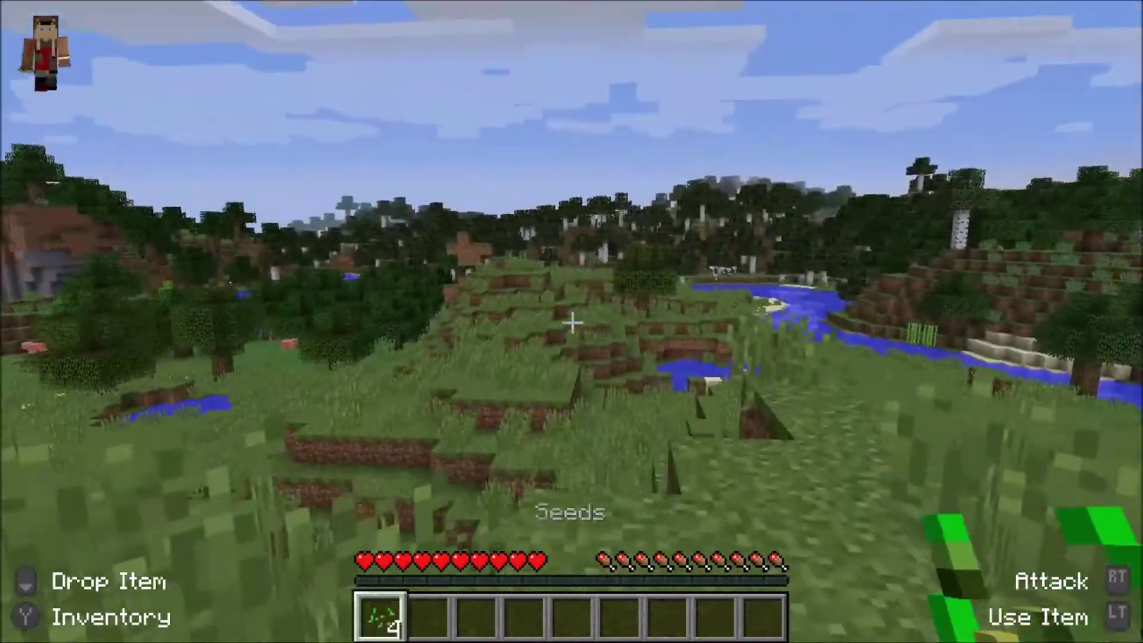
key("q")
key("q")
key("q")
key("q")
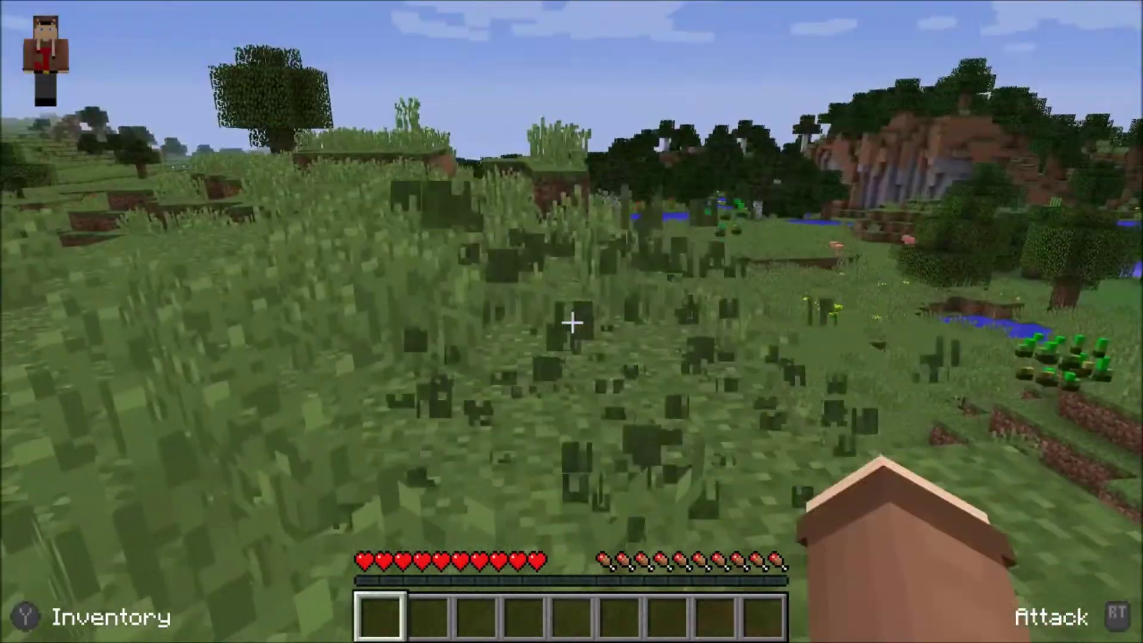
- Walk down the hillside into the meadow, dropping the seeds picked up from the broken grass
key("w")
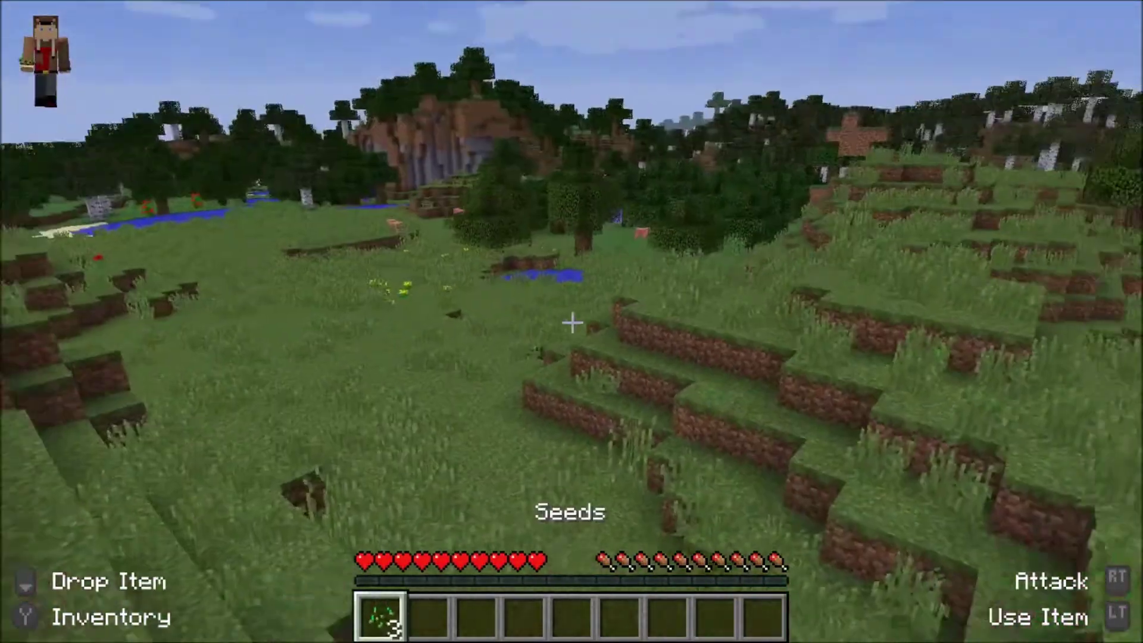
key("w")
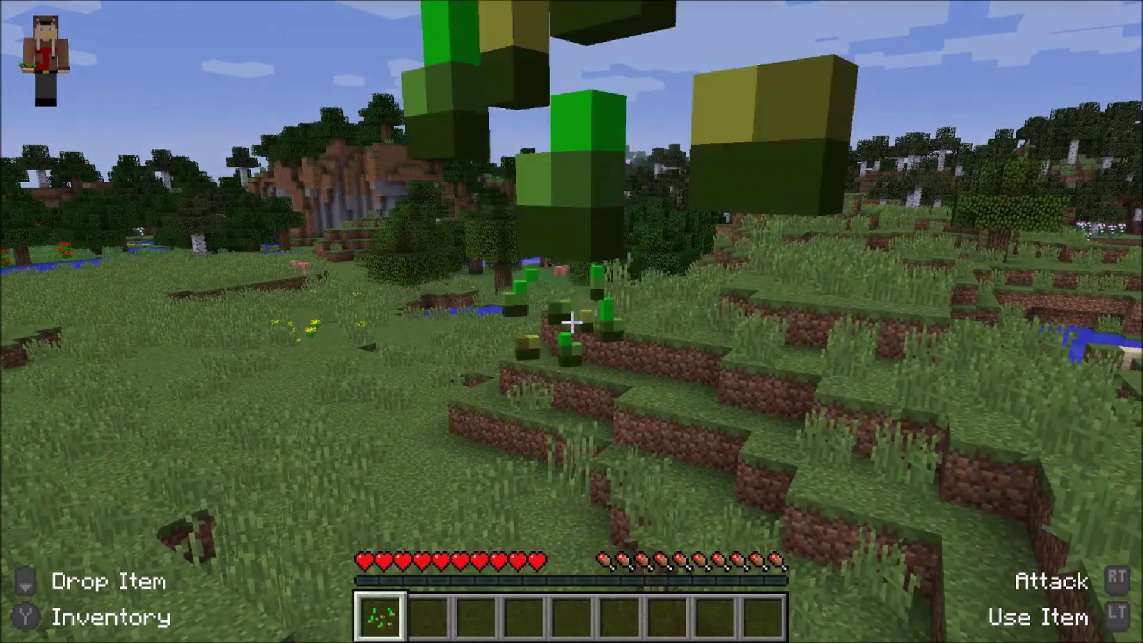
key("q")
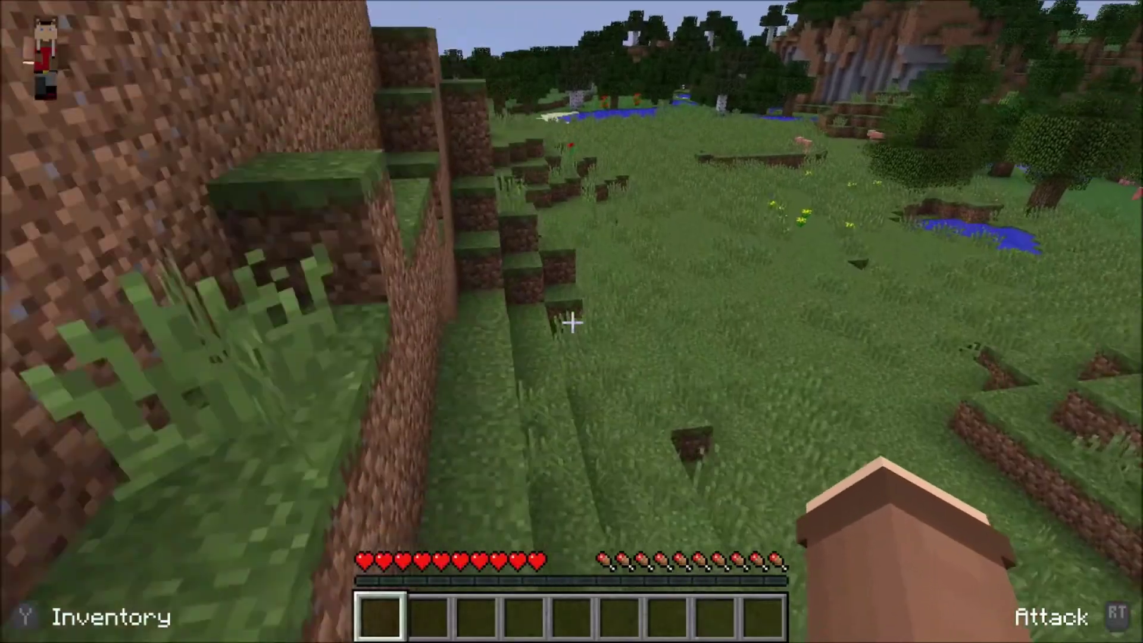
key("w")
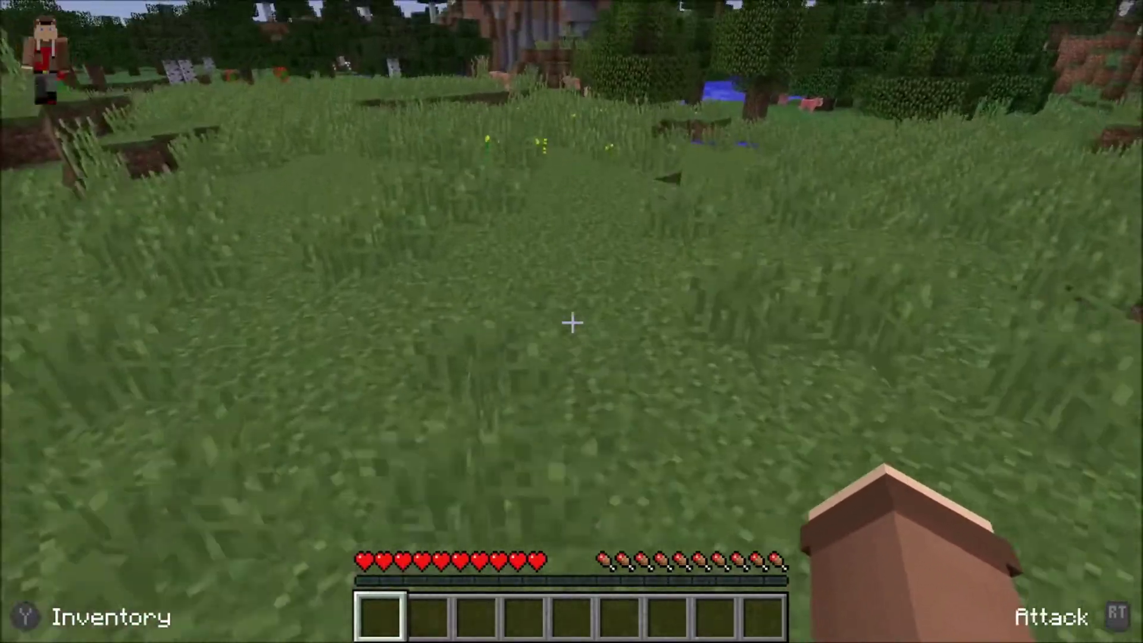
key("w")
- View the character's inventory, close it and walk on through the meadow
key("e")
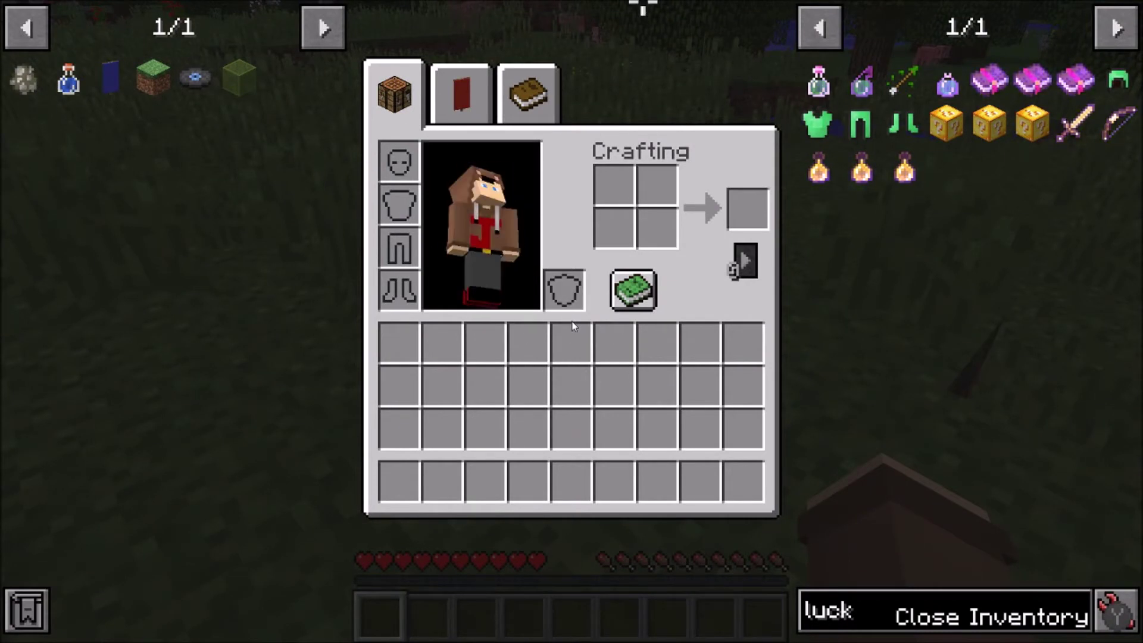
key("e")
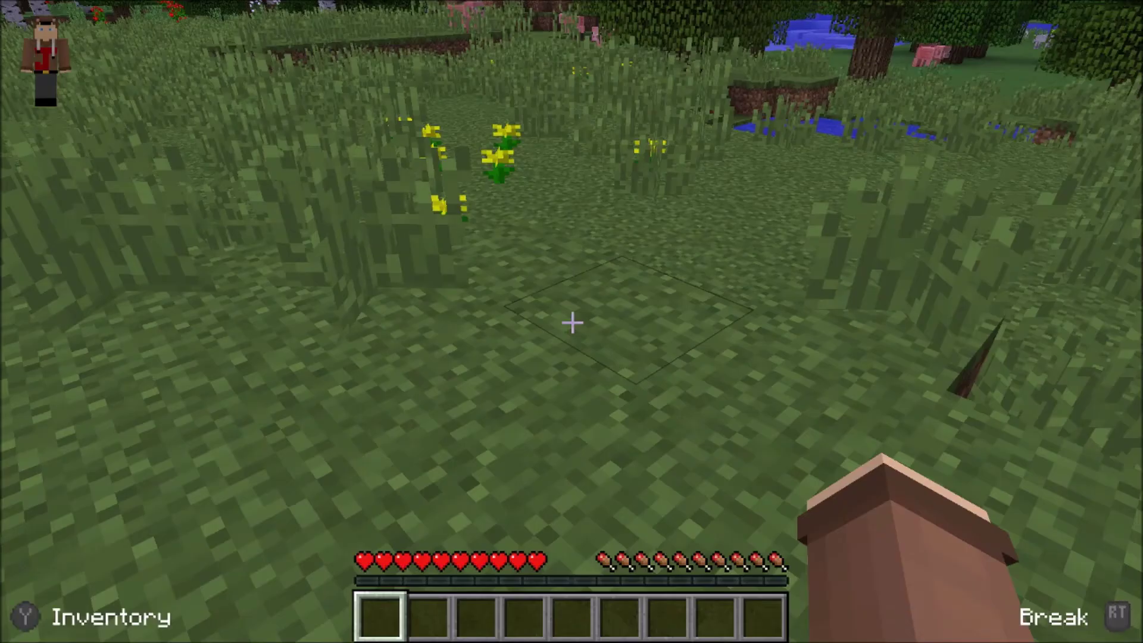
key("w")
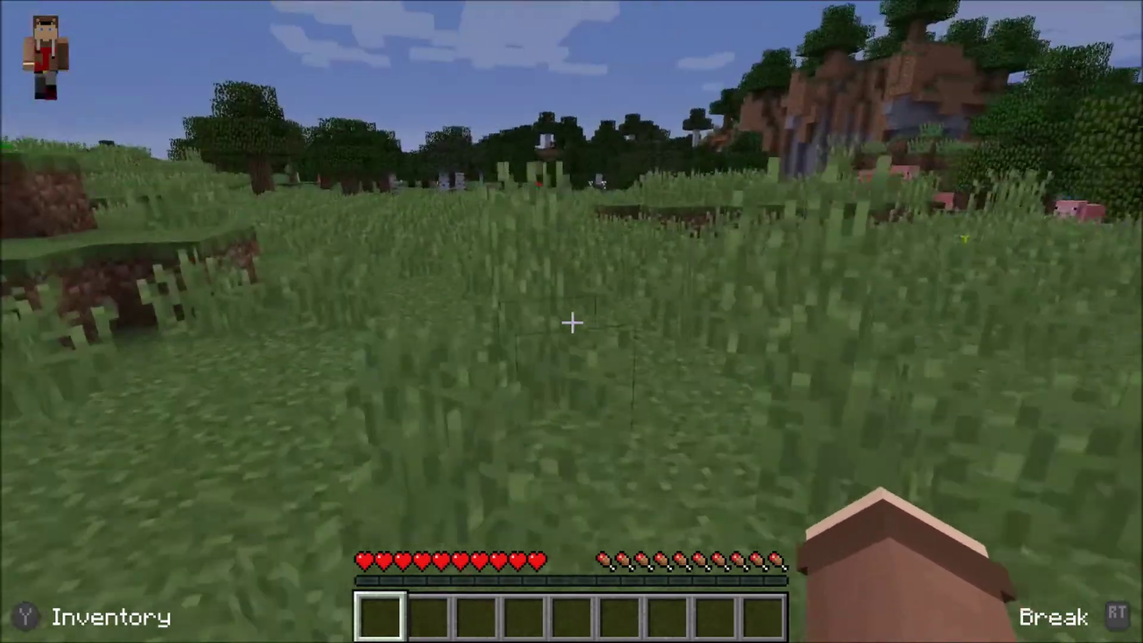
- Add a Lucky Block and a Lingering Potion of Luck to the hotbar and equip an Emerald Chestplate from the "luck" item list
key("e")
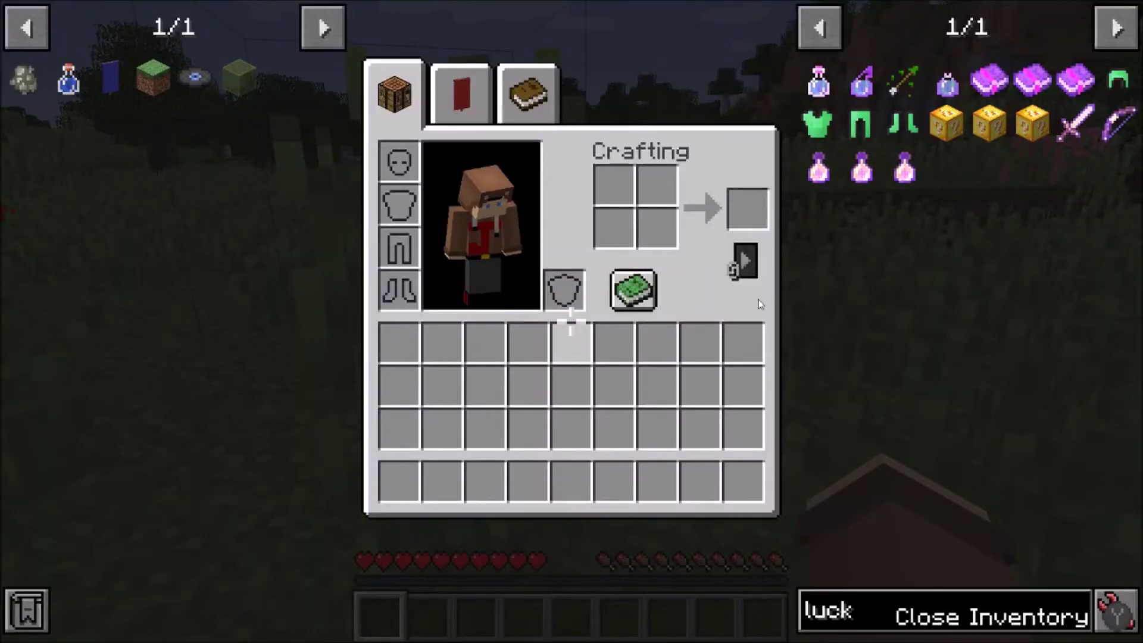
left_click(941, 141)
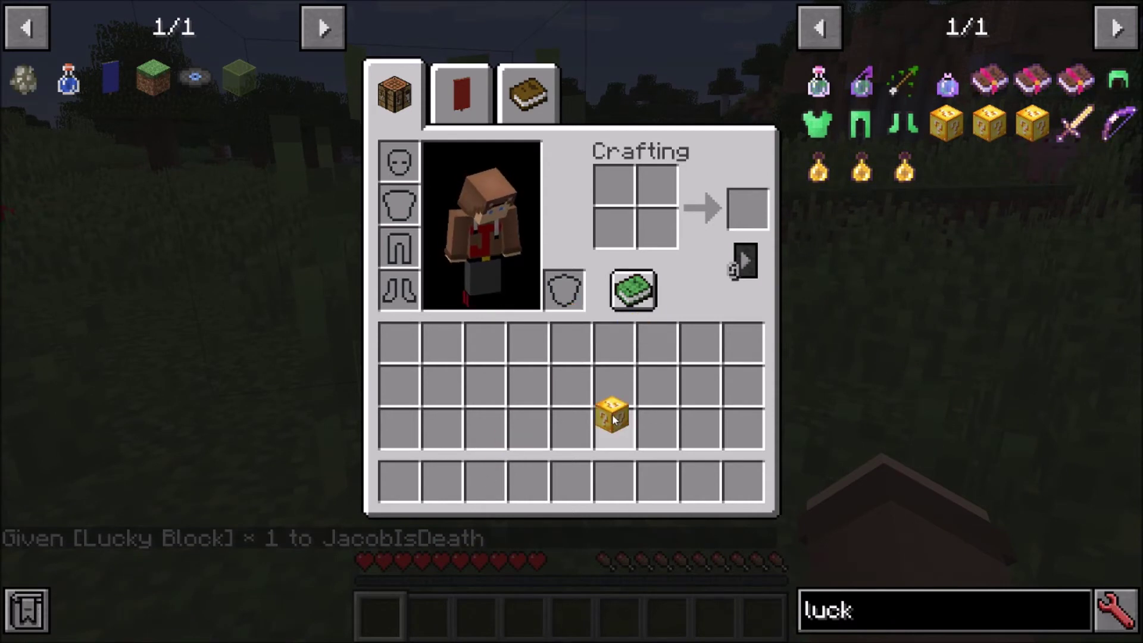
left_click(575, 479)
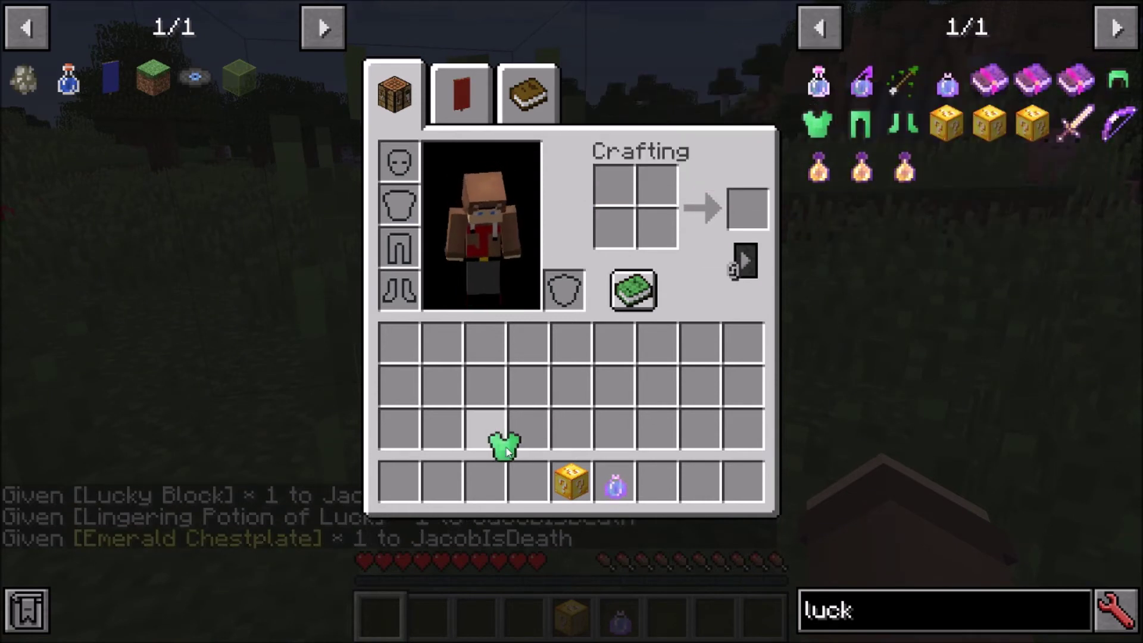
left_click(517, 470)
key("e")
- Place the Lucky Block from the hotbar on the grass and break it
scroll(572, 321, "down", 3)
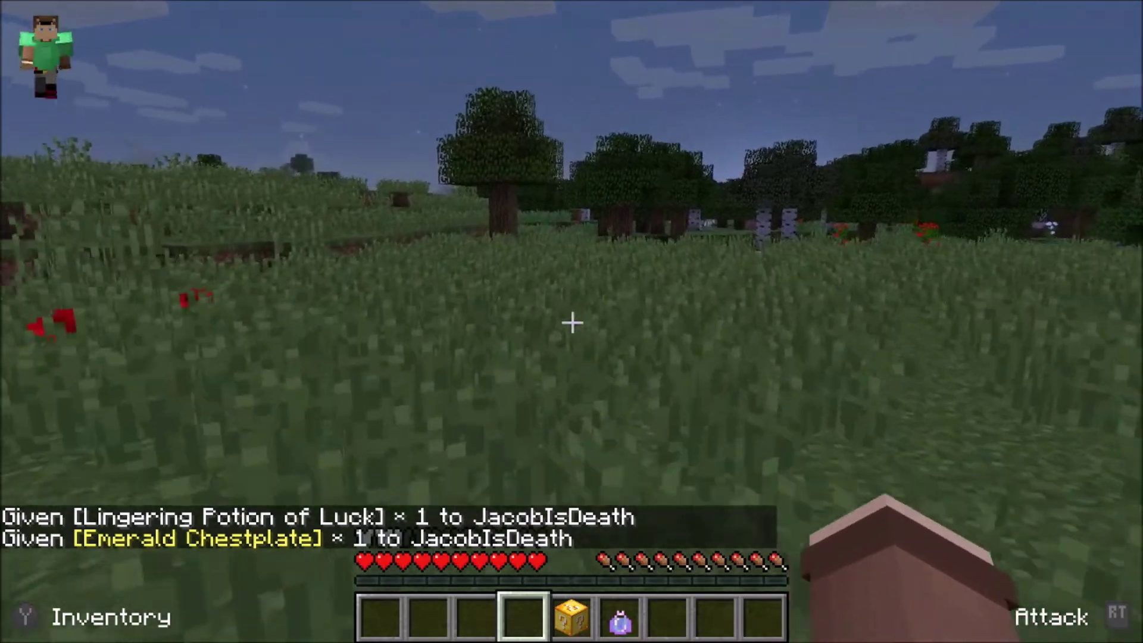
scroll(571, 322, "down", 1)
right_click(571, 322)
left_click(571, 322)
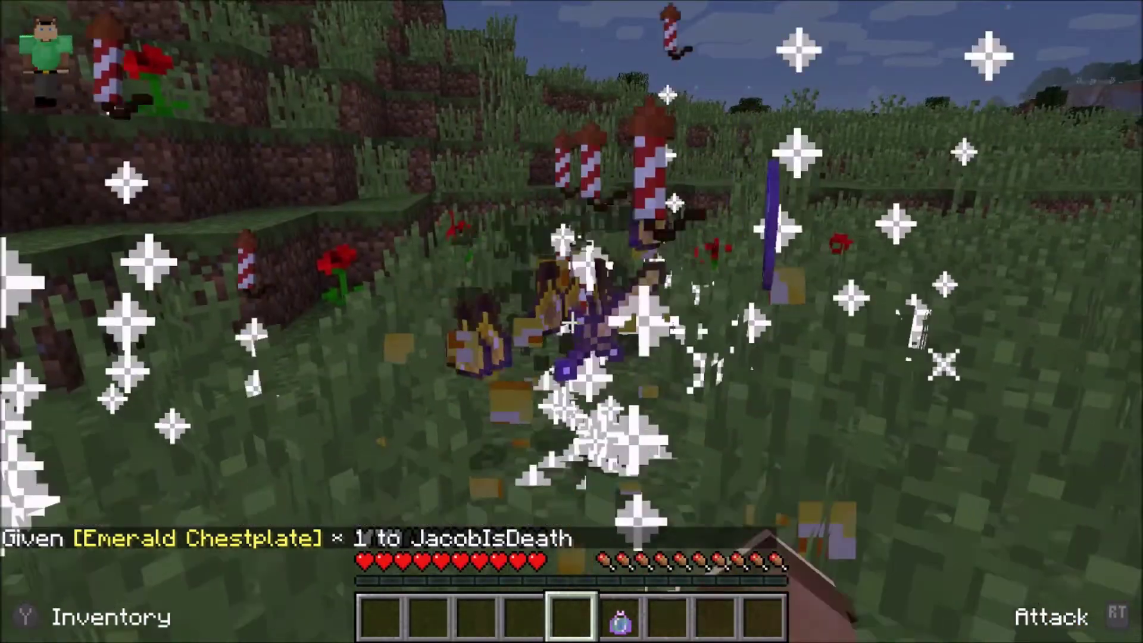
- Pick up the items dropped by the Lucky Block and use the Lingering Potion of Luck in the meadow
key("w")
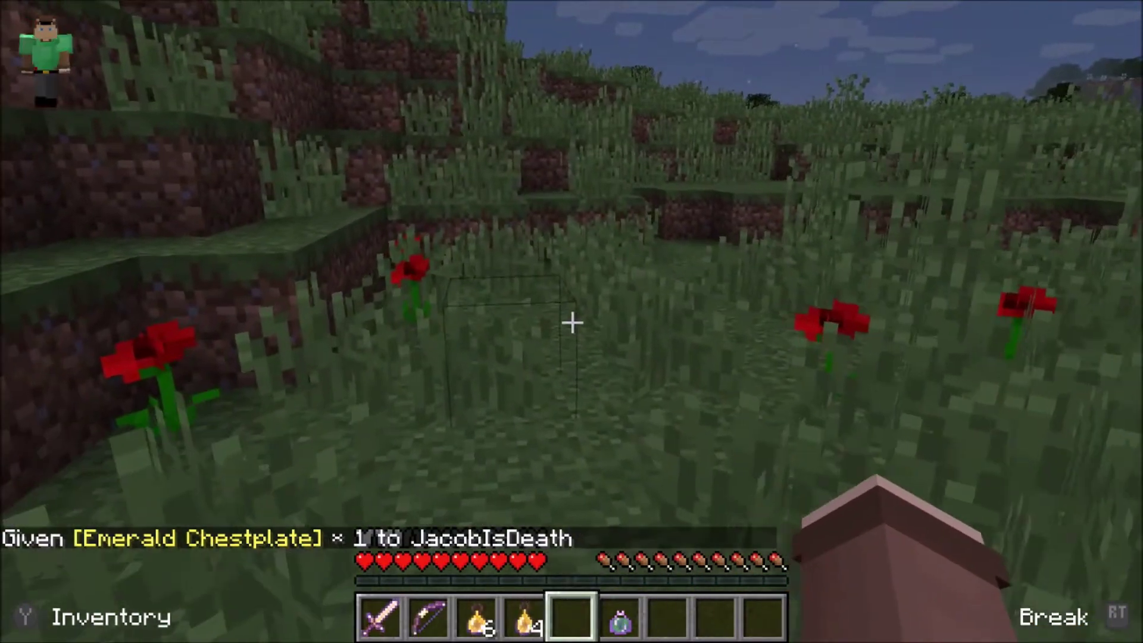
scroll(571, 323, "down", 1)
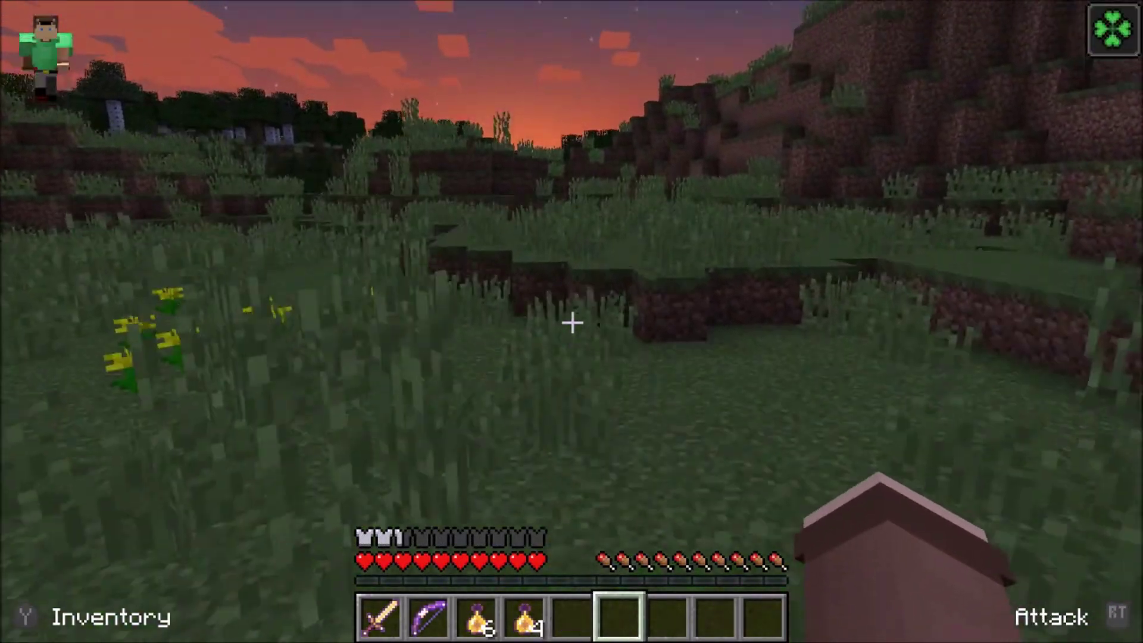
key("w")
- Throw one Lucky Potion from the stack of four and all six from the other stack onto the grass
scroll(572, 323, "up", 2)
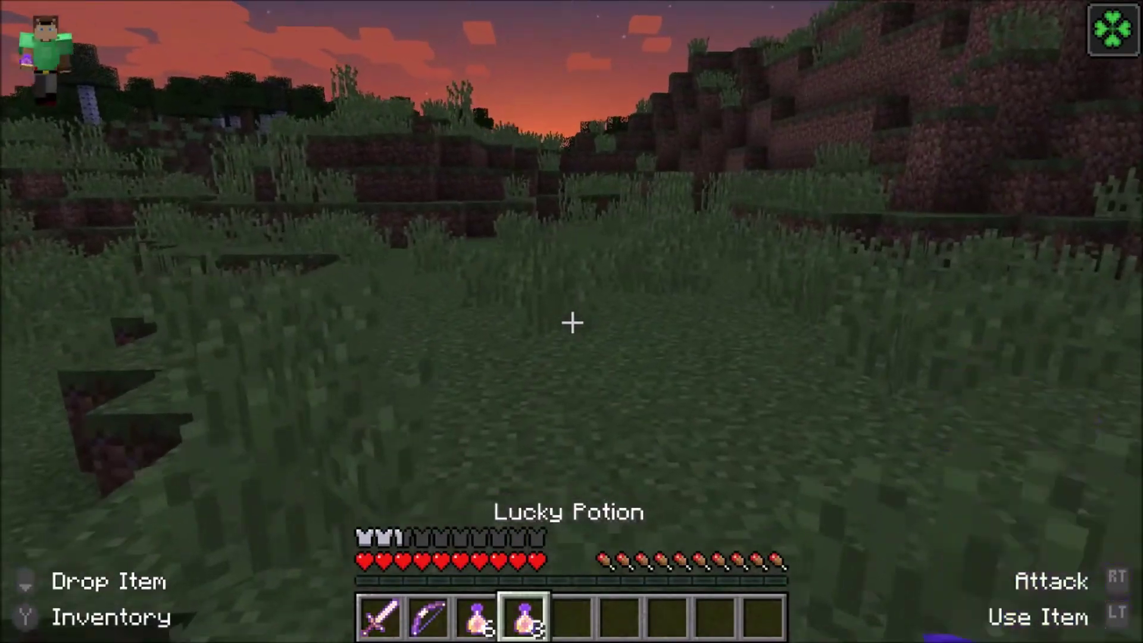
right_click(571, 322)
scroll(571, 323, "up", 1)
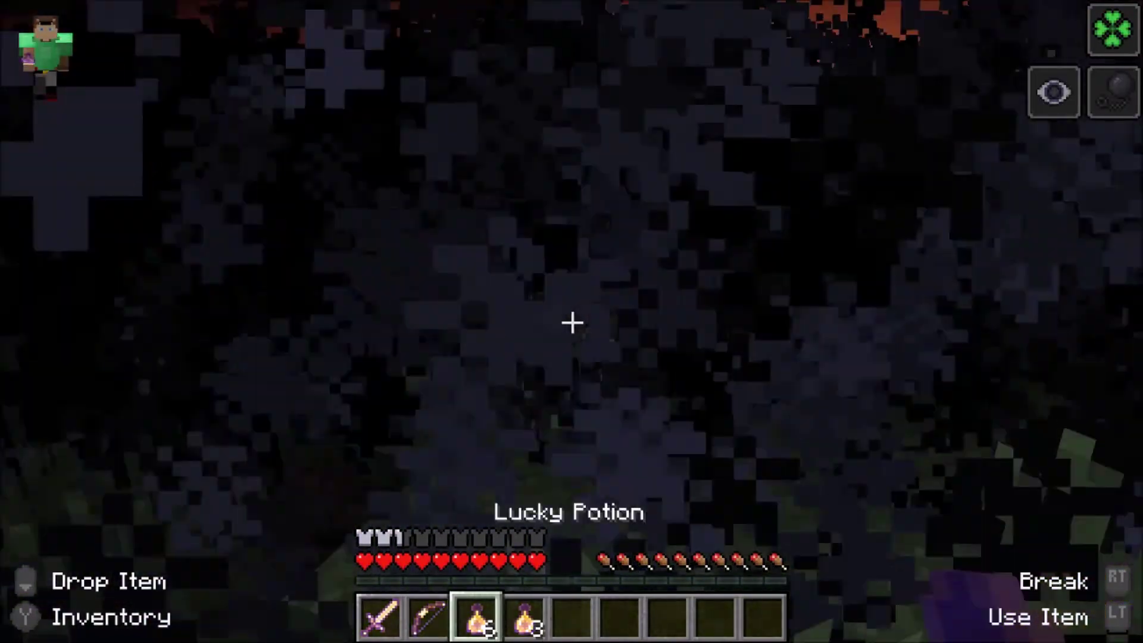
right_click(571, 323)
right_click(572, 323)
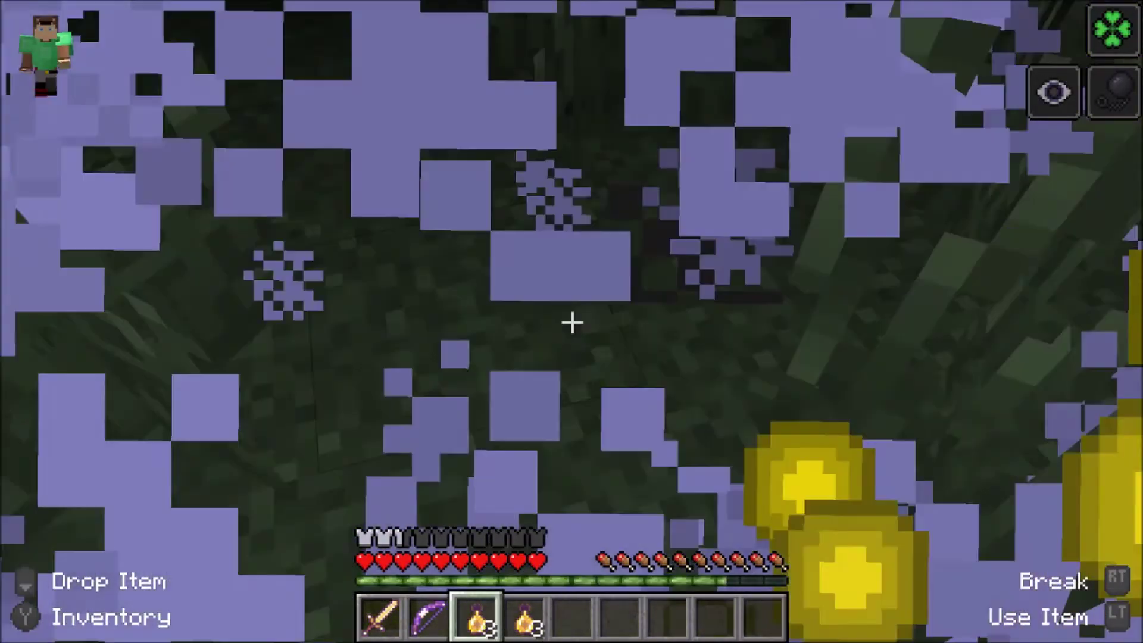
right_click(571, 322)
right_click(571, 323)
right_click(572, 323)
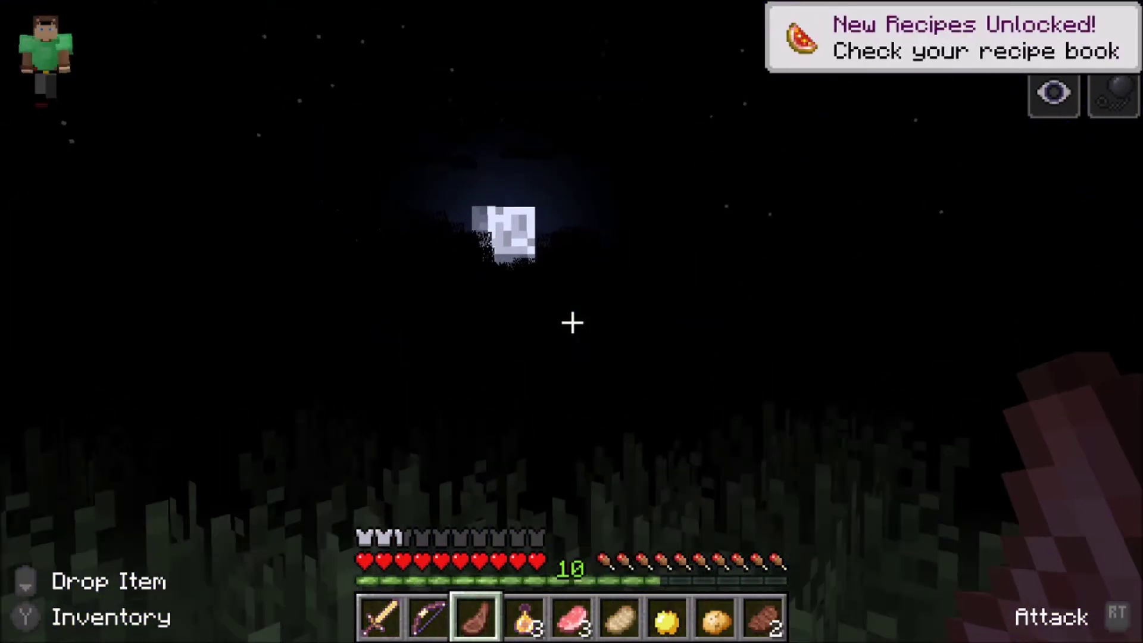
- Remove all status effects from the player by running the /effect command with the clear option
key("slash")
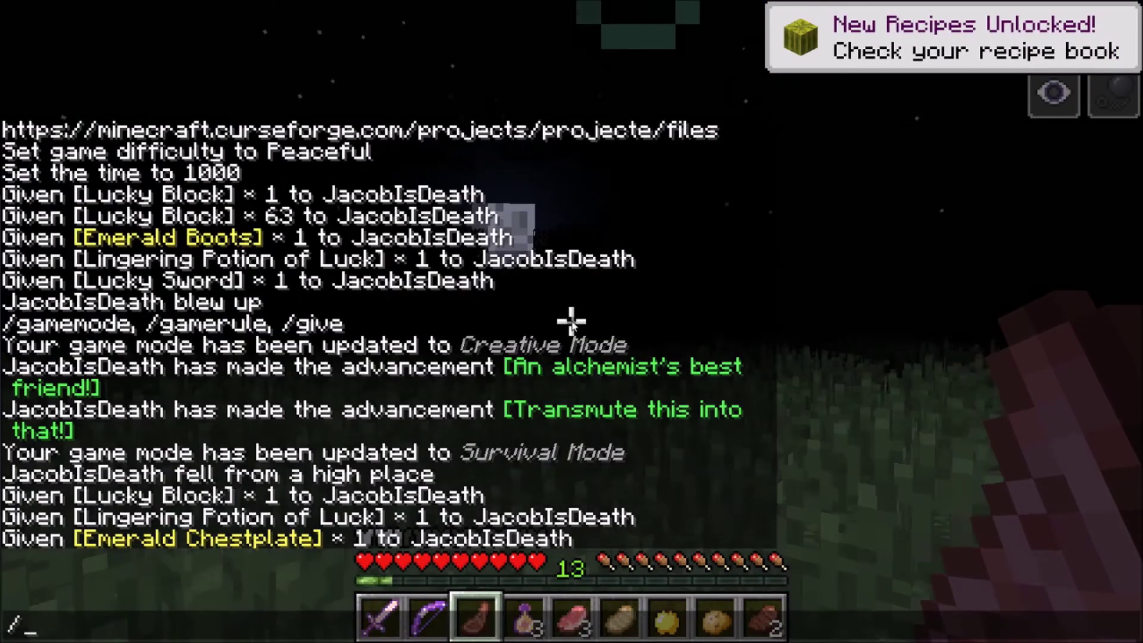
type("effect")
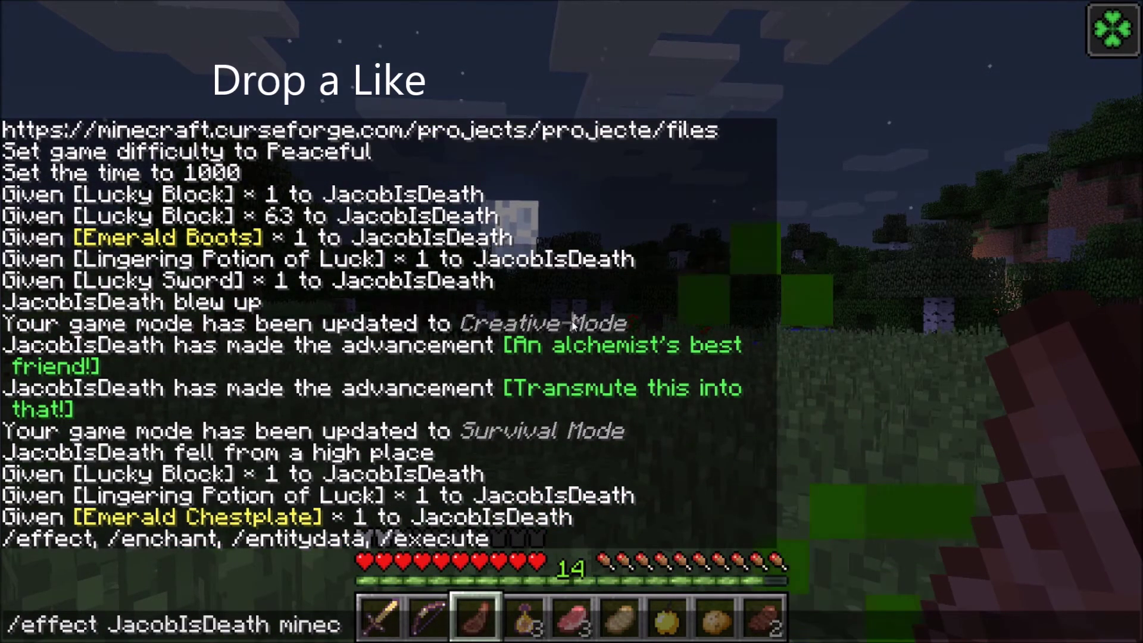
type(" JacobIsDeath clear")
key("Return")
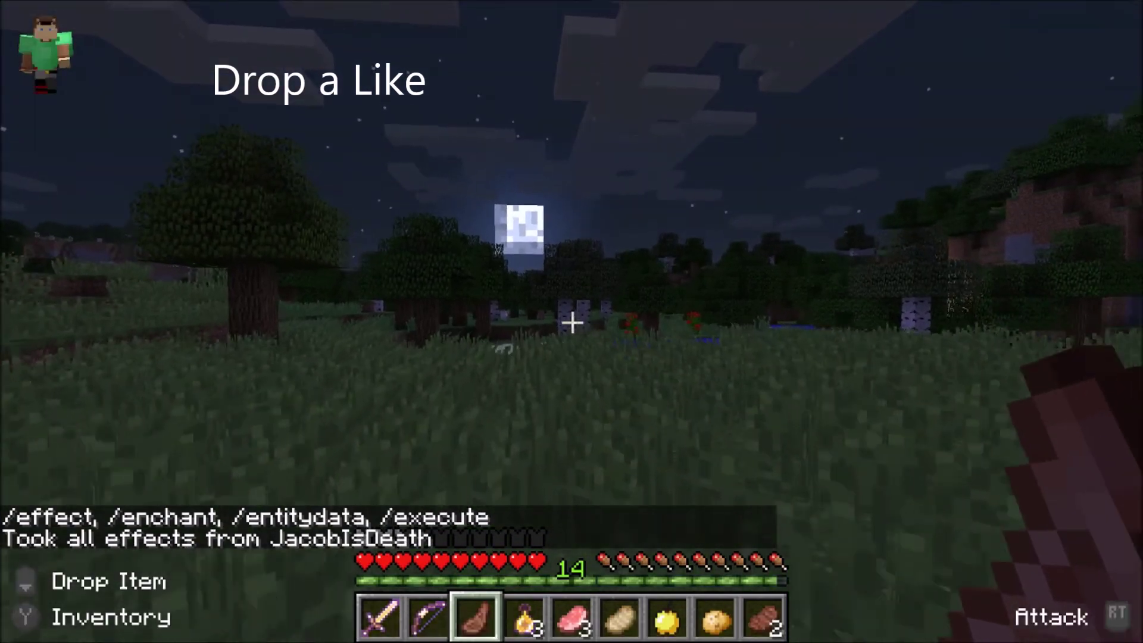
- Walk across the meadow and past the pond into the forest, equipping the Lucky Bow on the way
key("w")
key("w")
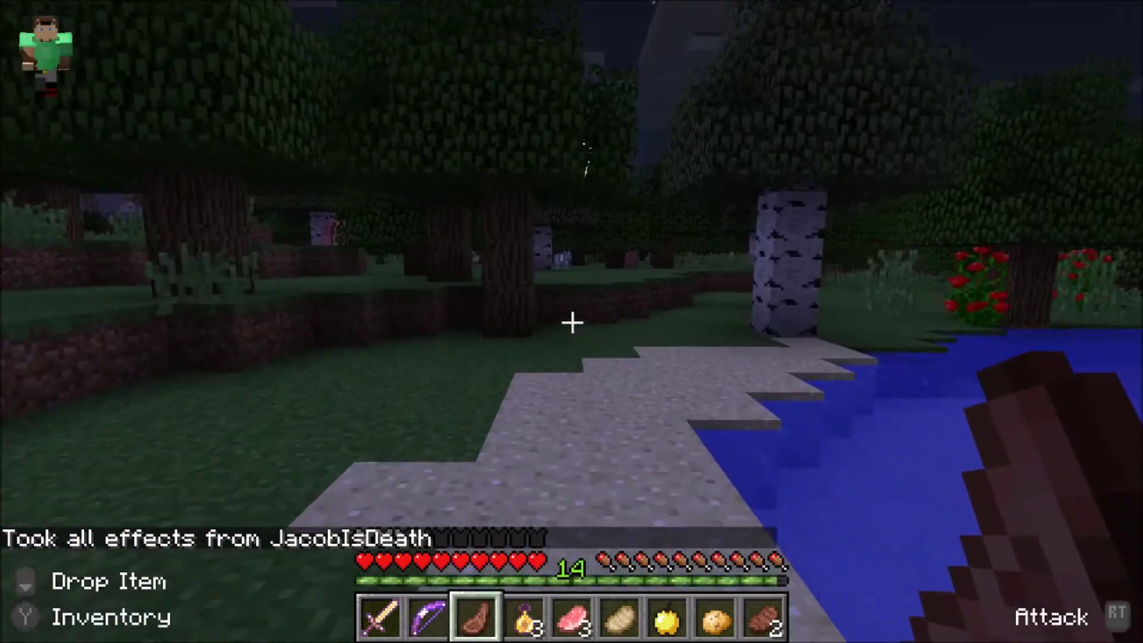
key("2")
key("w")
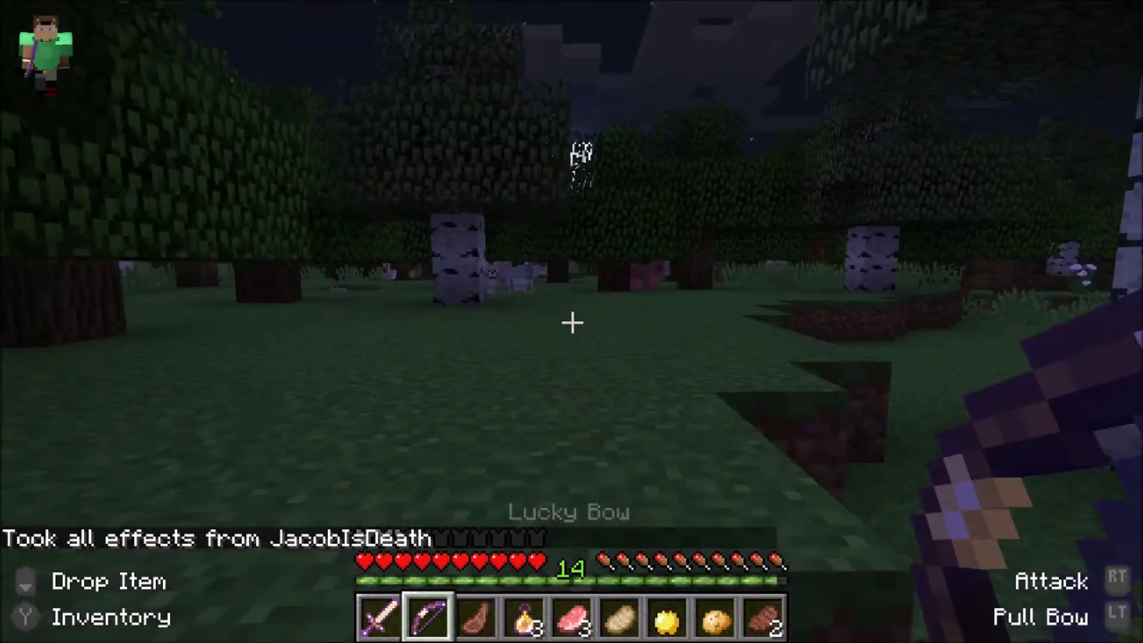
- Switch to the golden apple in the hotbar and eat it
key("5")
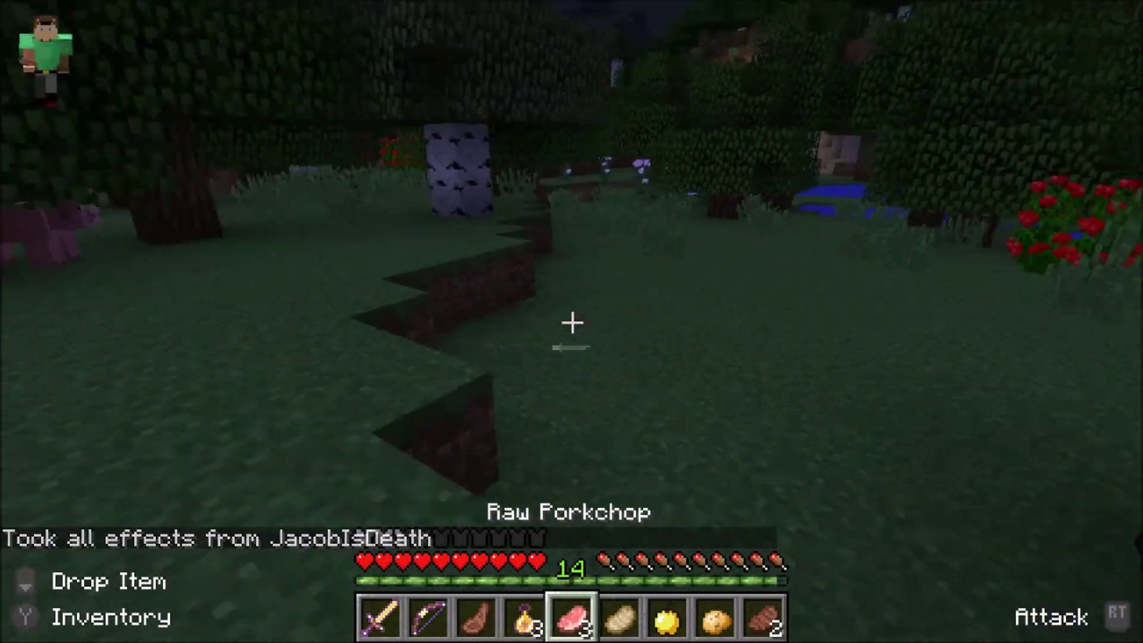
key("7")
right_click(572, 322)
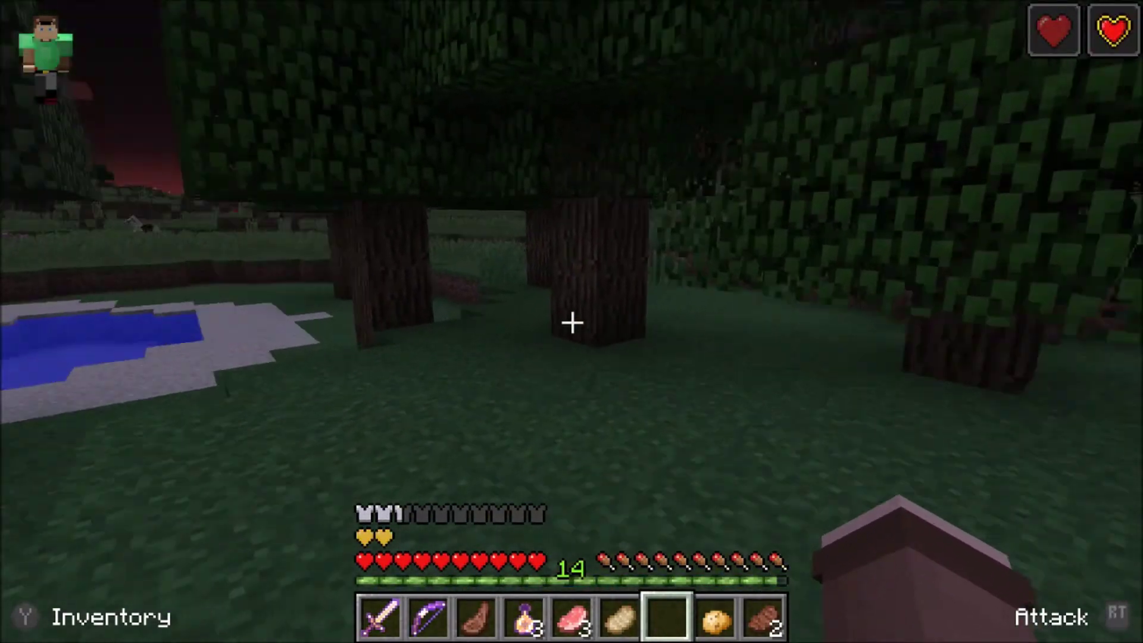
- Walk back along the pond and over the grass ledge to the armored horse and cake in the meadow
key("w")
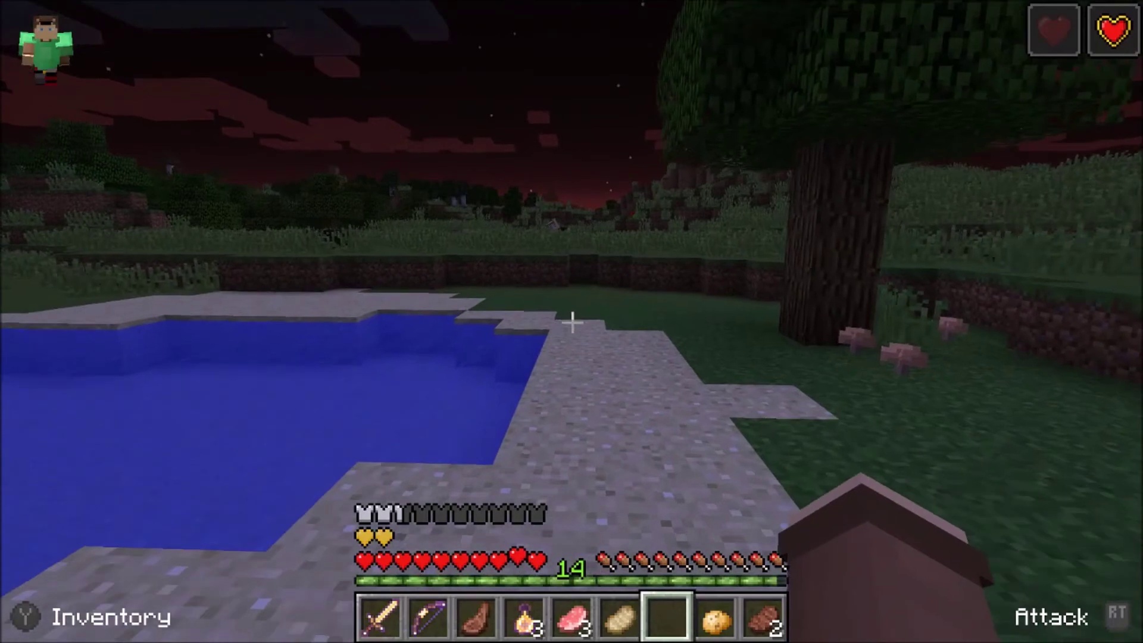
key("w")
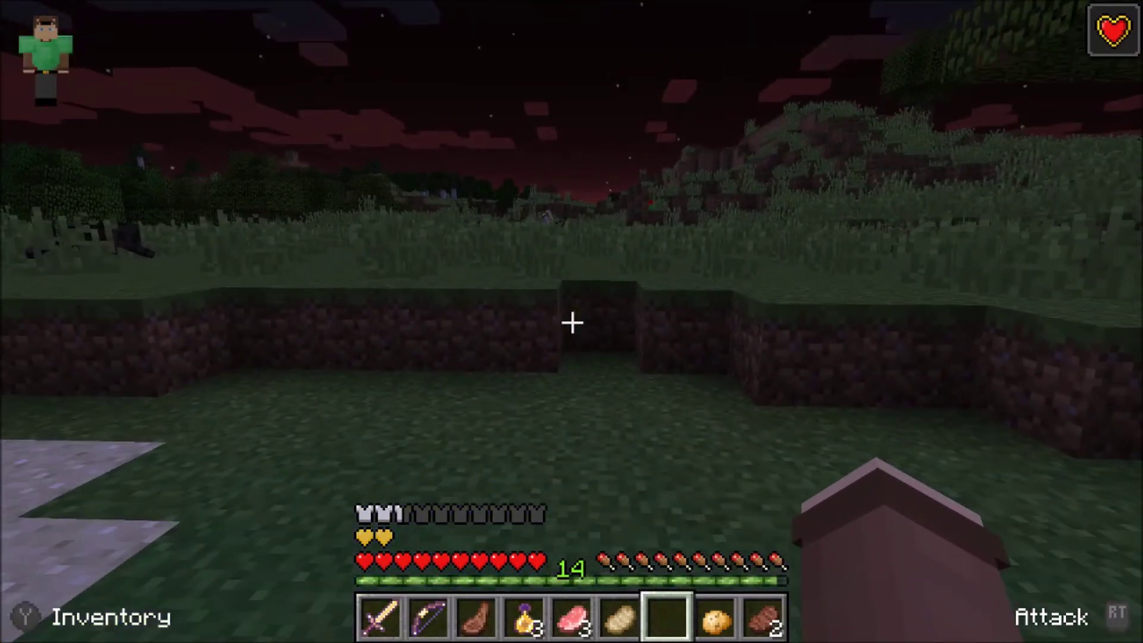
key("w")
key("space")
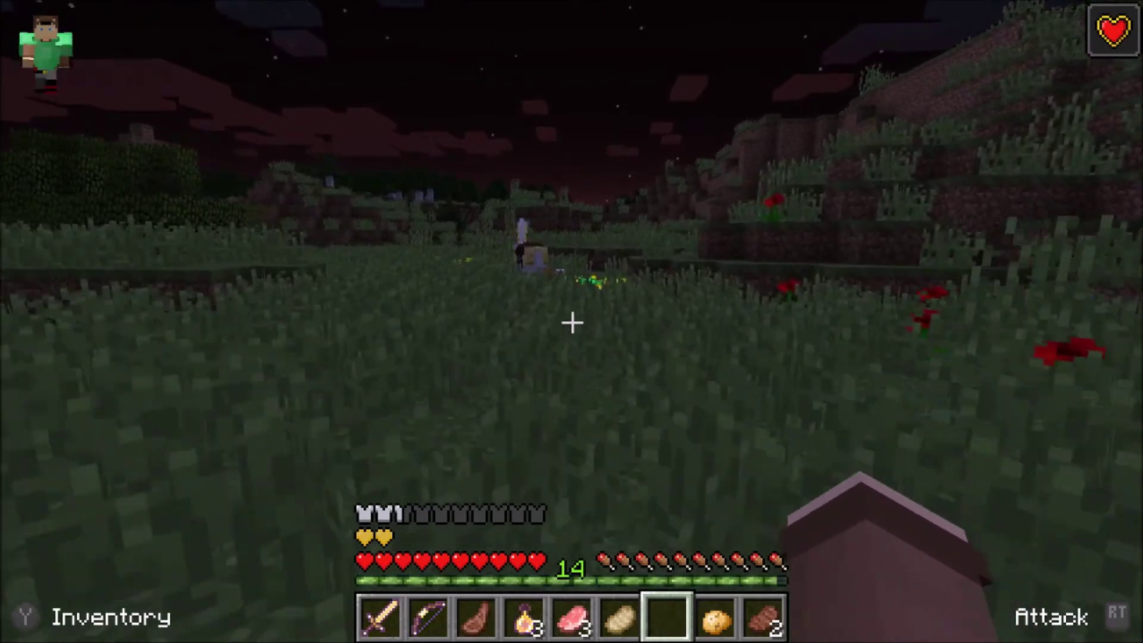
key("w")
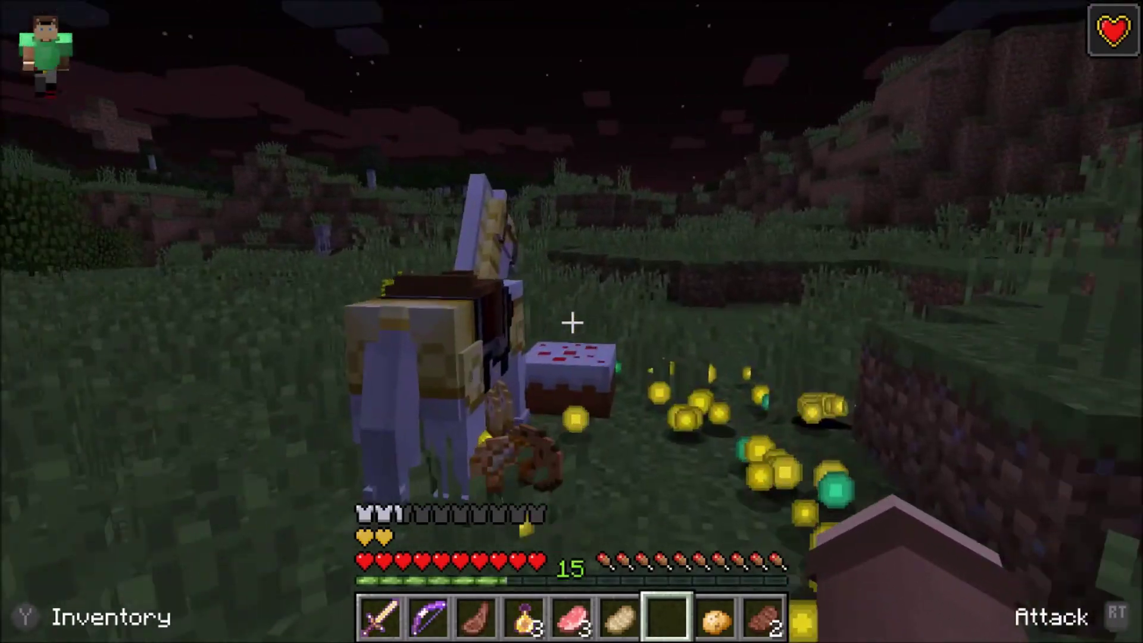